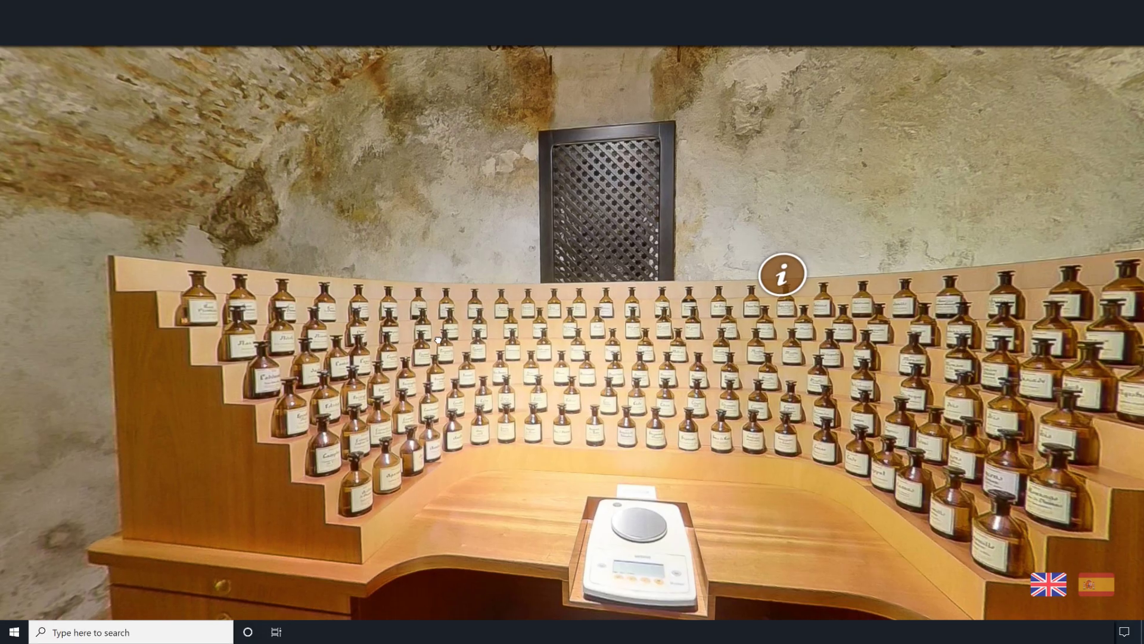
Look around the bottle shelves in the tour preview and view the Perfume Organ info window, closing it again.
left_click_drag(438, 340, 492, 334)
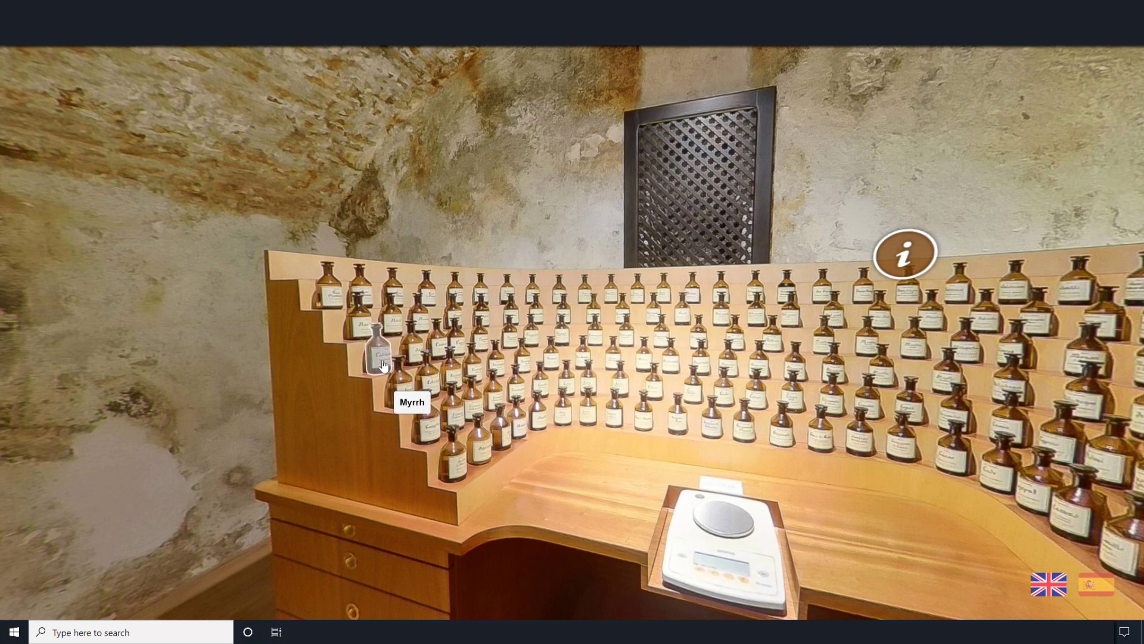
mouse_move(590, 356)
left_mouse_down()
mouse_move(419, 365)
mouse_move(603, 339)
left_mouse_up()
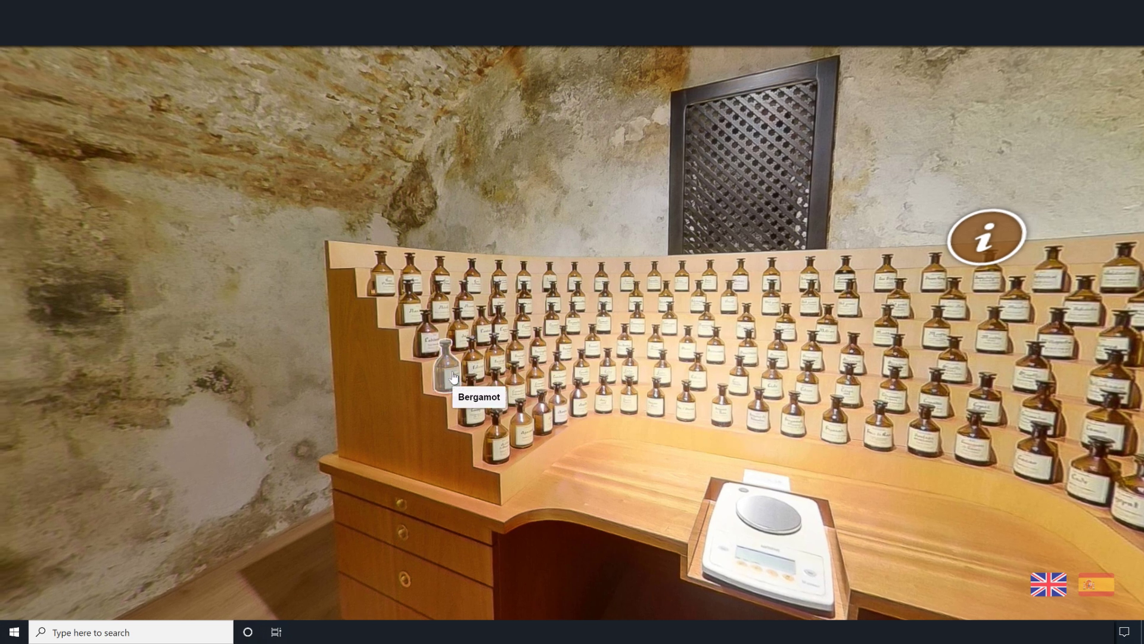
left_click_drag(693, 320, 645, 319)
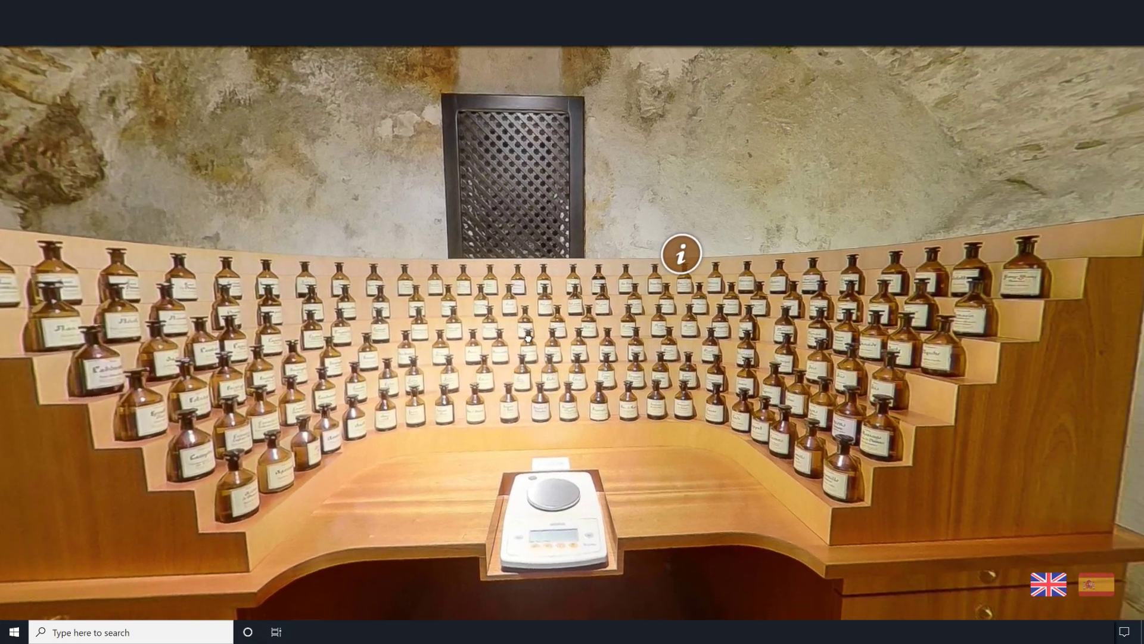
left_click_drag(527, 337, 362, 386)
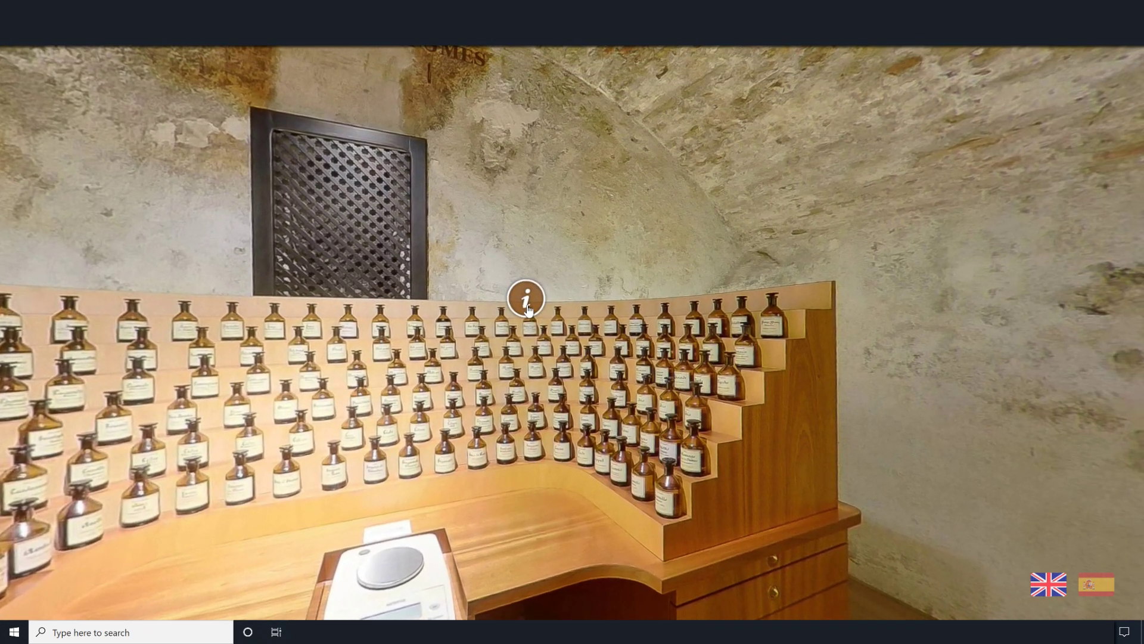
left_click(528, 305)
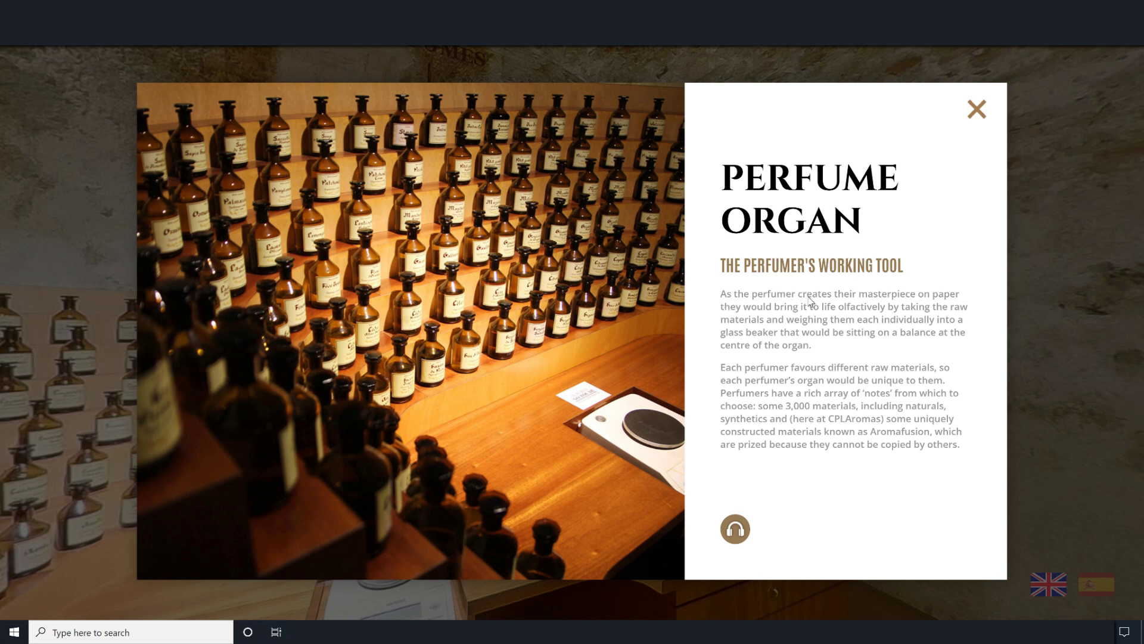
left_click(976, 109)
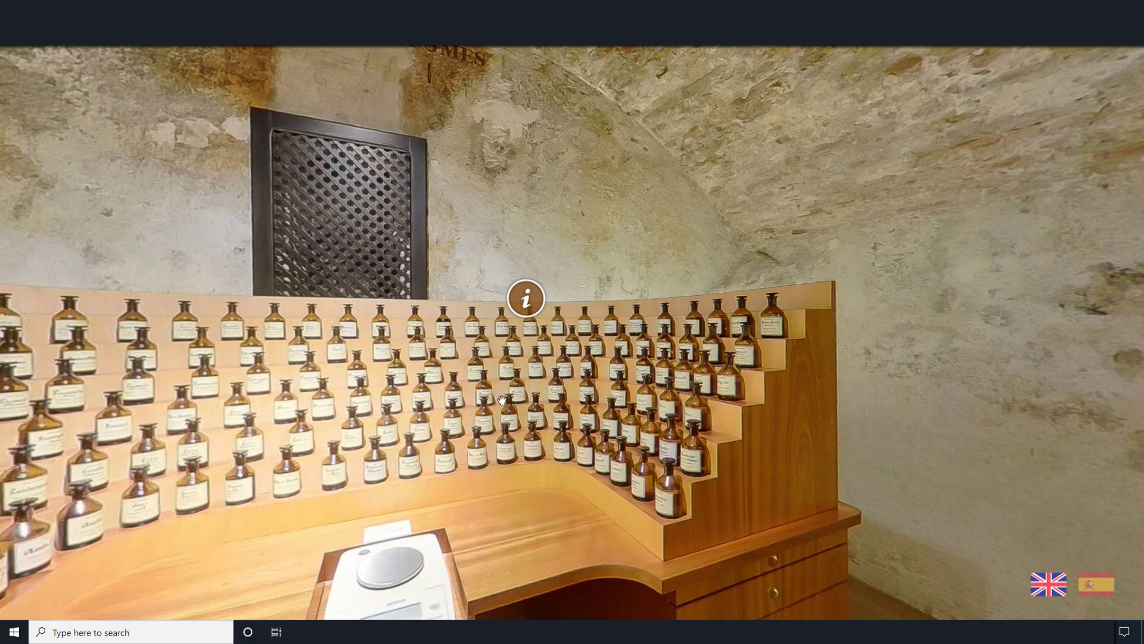
Recheck the Perfume Organ info window from the hotspot above the shelves and return to the project editor.
left_click_drag(428, 404, 662, 362)
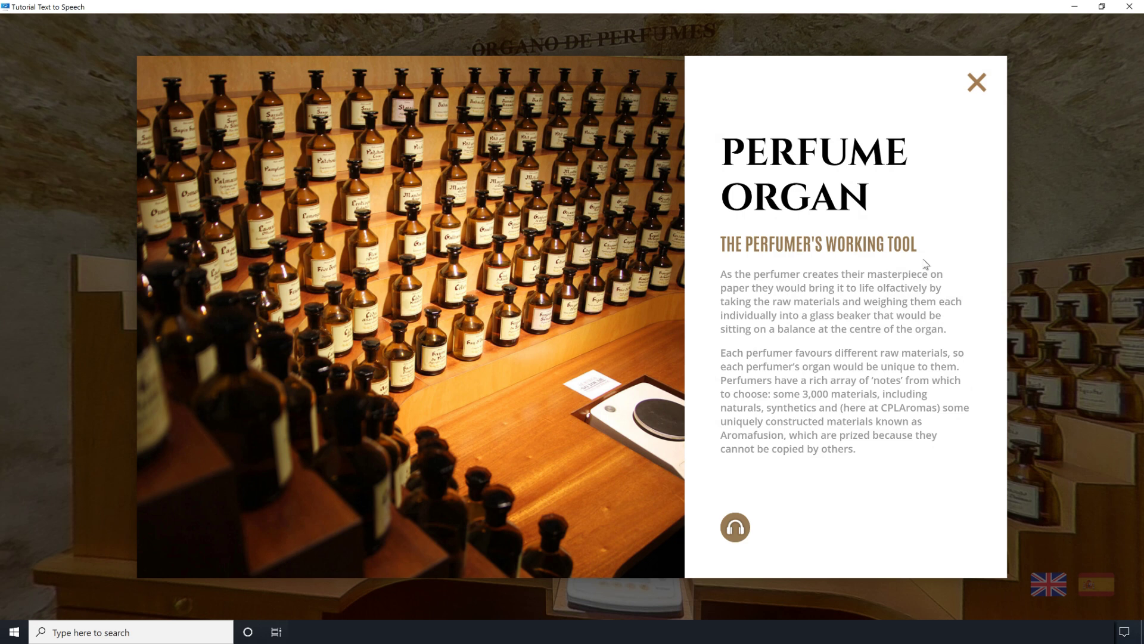
left_click(978, 82)
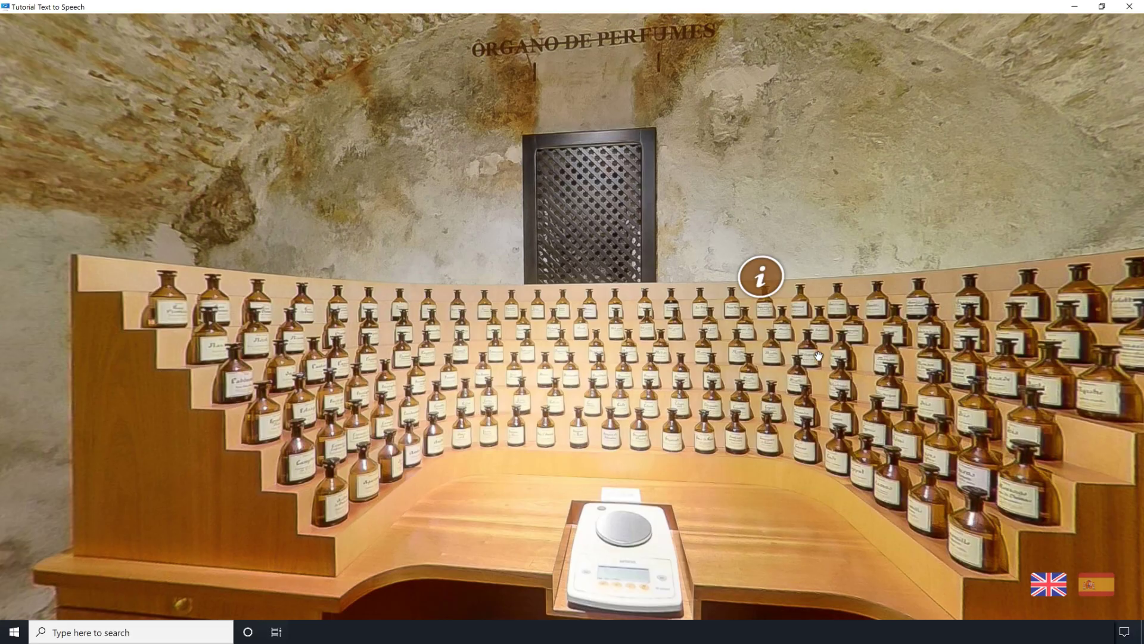
left_click_drag(859, 360, 892, 352)
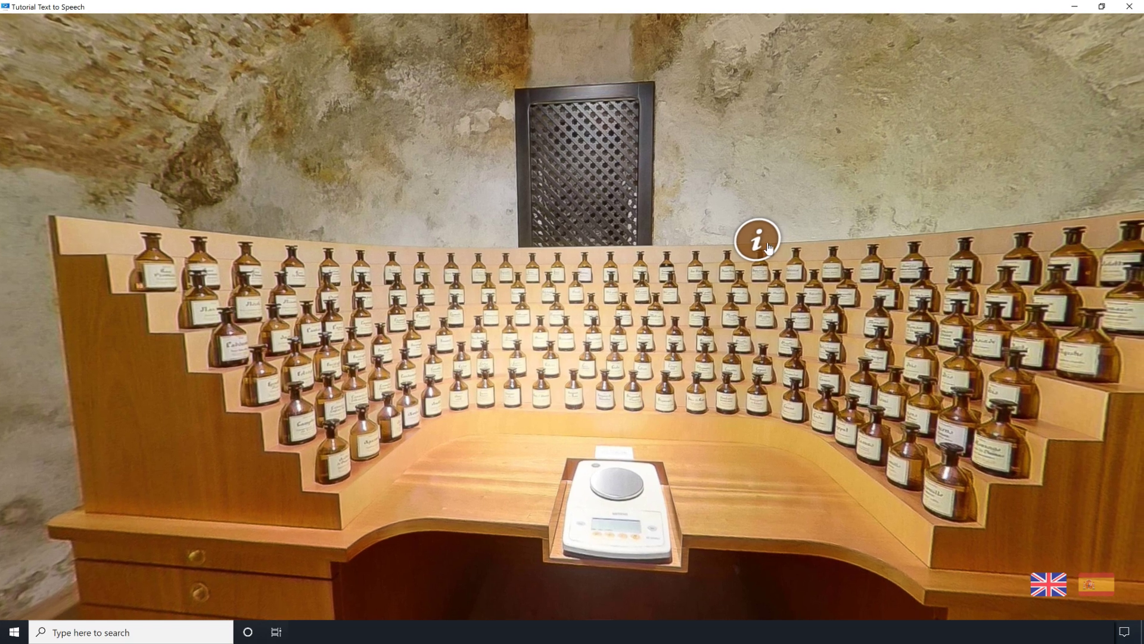
left_click(768, 245)
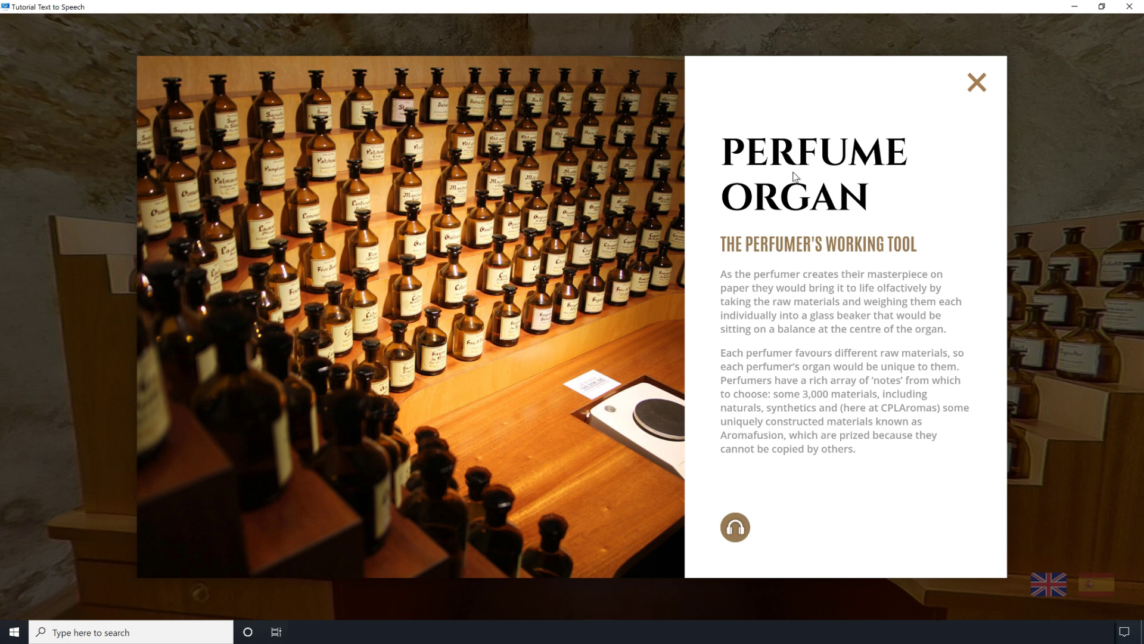
left_click(978, 83)
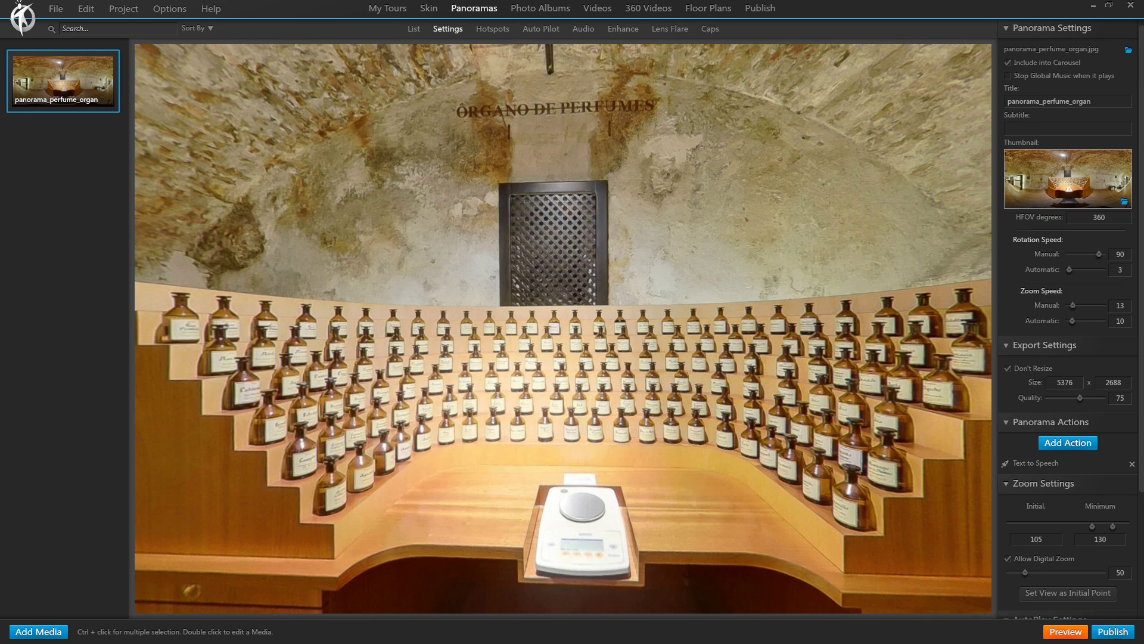
Enable Speech on Tooltips in the Text to Speech publishing settings.
left_click(770, 12)
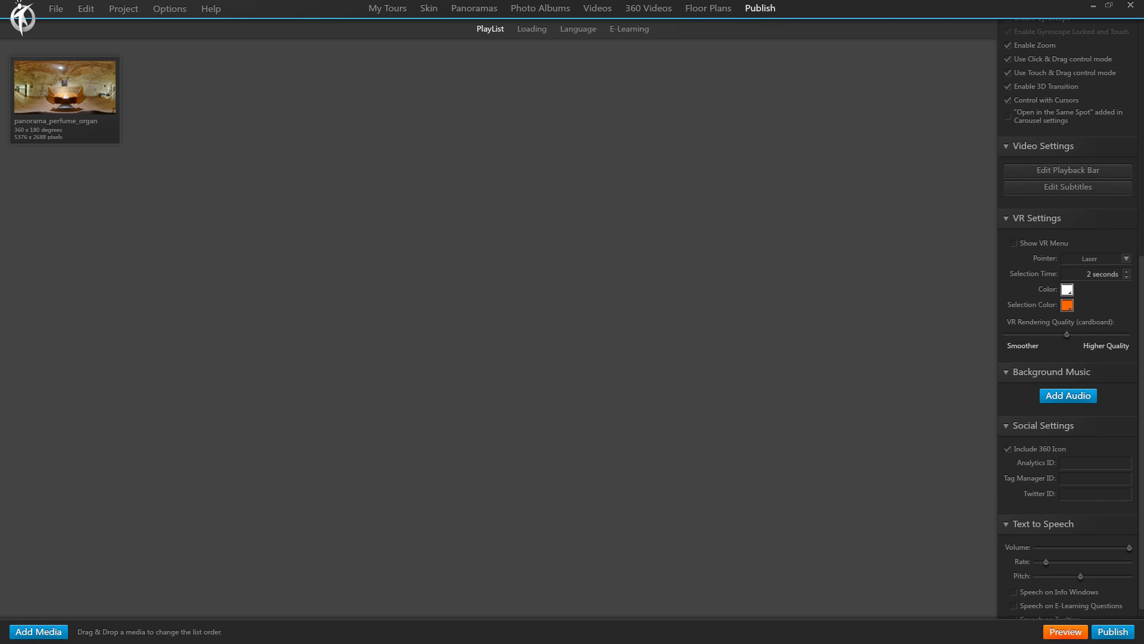
scroll(1104, 494, "down", 1)
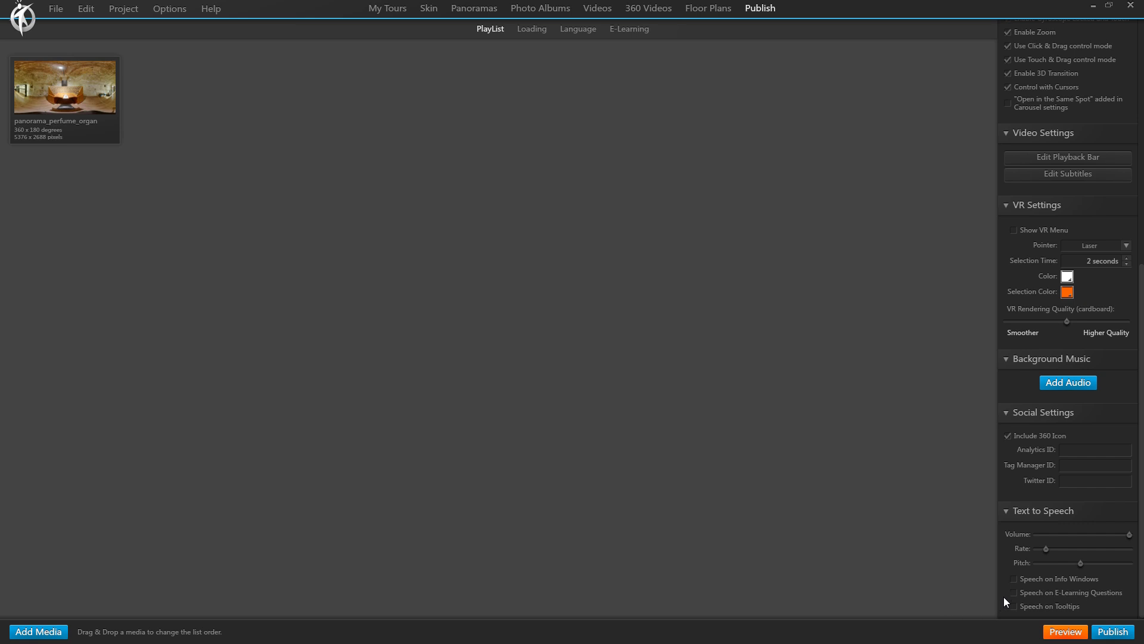
left_click(1043, 606)
Open the hotspots of panorama_perfume_organ and bring the highlighted bottles on the shelves into close view.
left_click(482, 9)
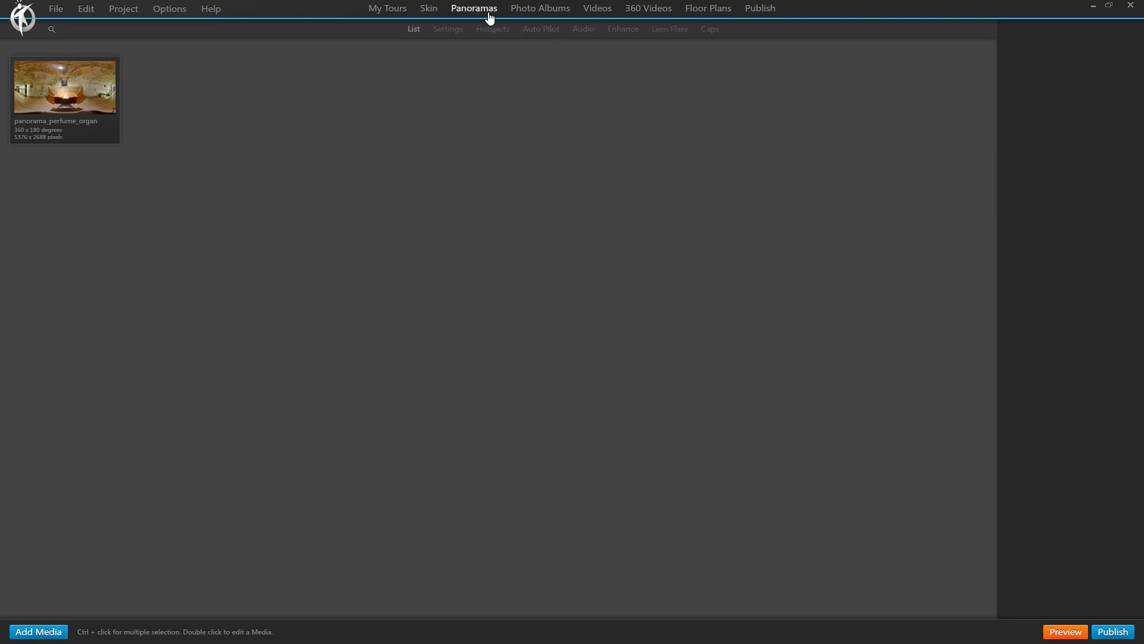
left_click(81, 85)
double_click(114, 90)
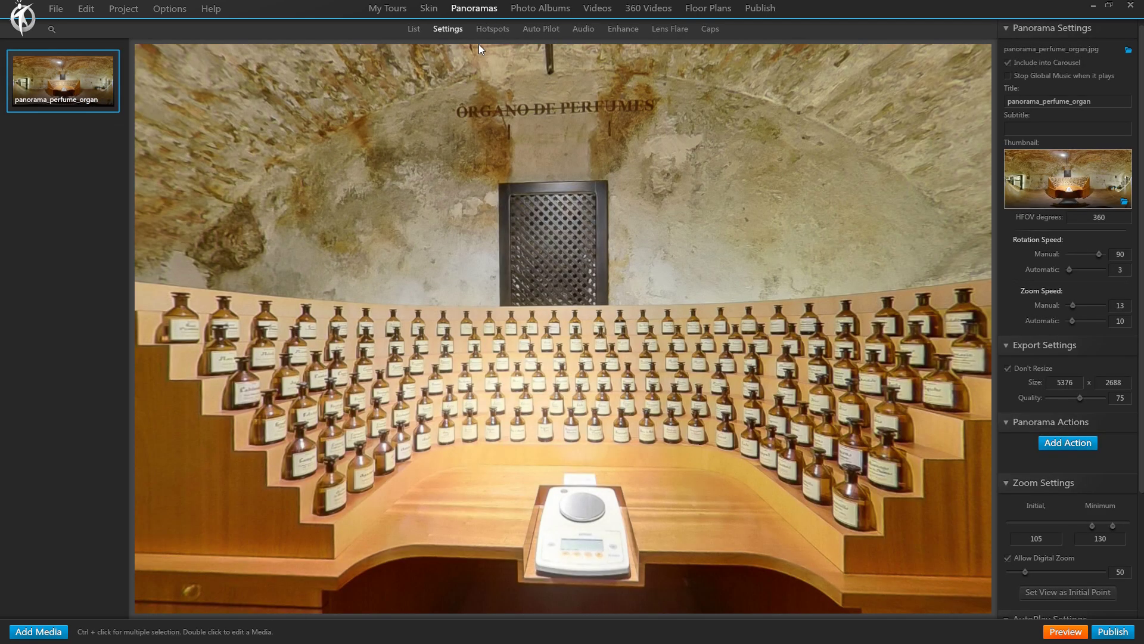
left_click(493, 29)
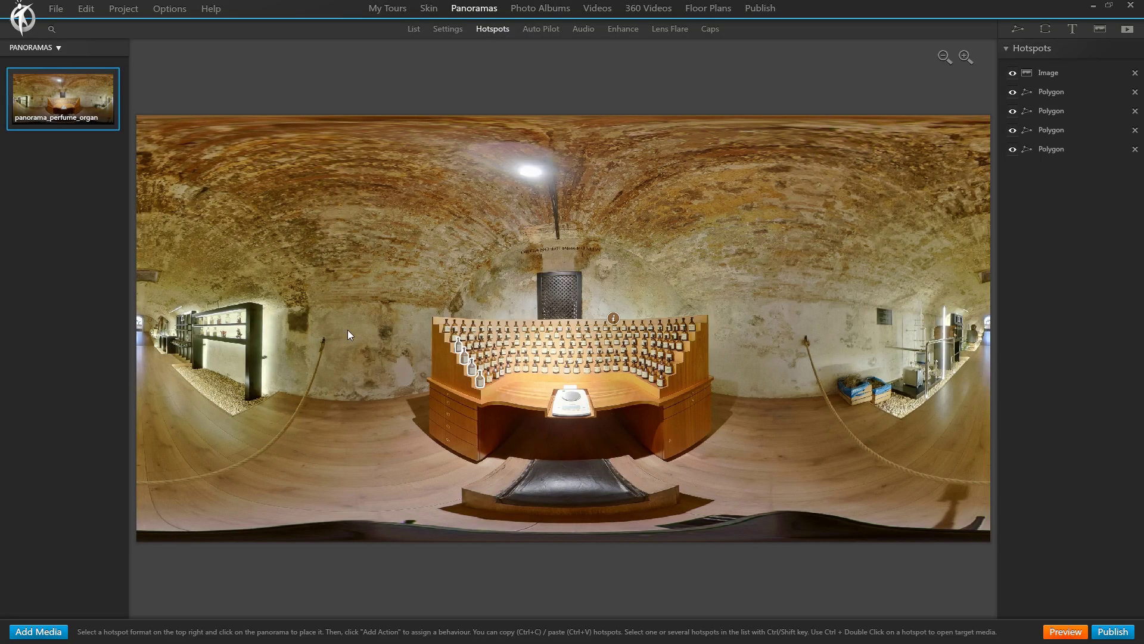
scroll(348, 330, "up", 5)
scroll(618, 255, "up", 2)
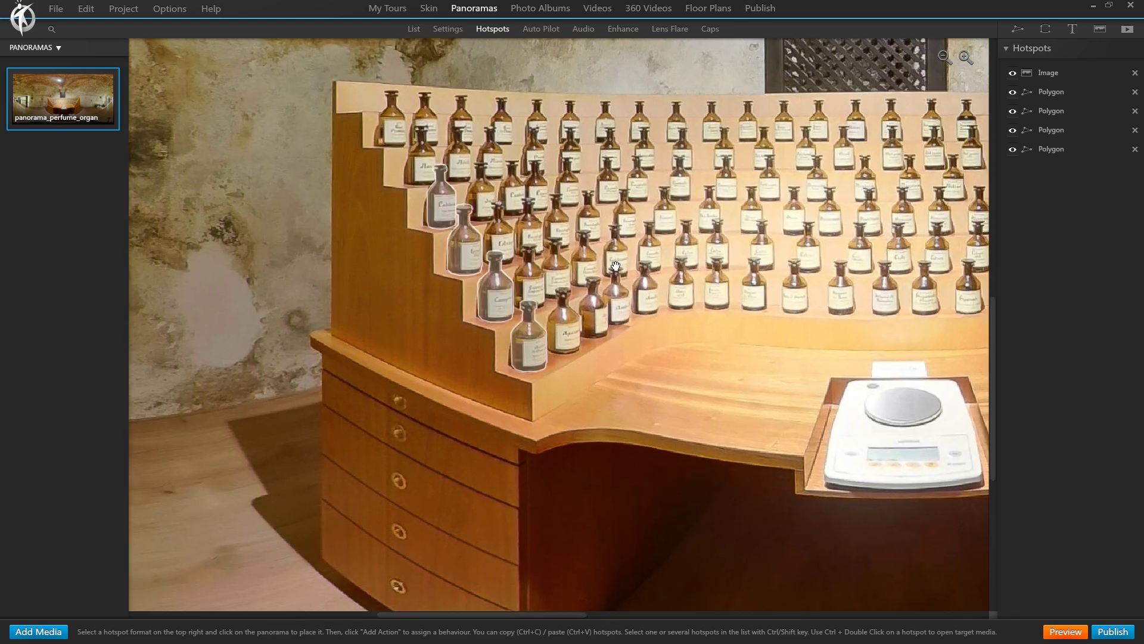
Inspect the tooltip texts of the bottle polygon hotspots and preview the tour around those bottles.
left_click(612, 382)
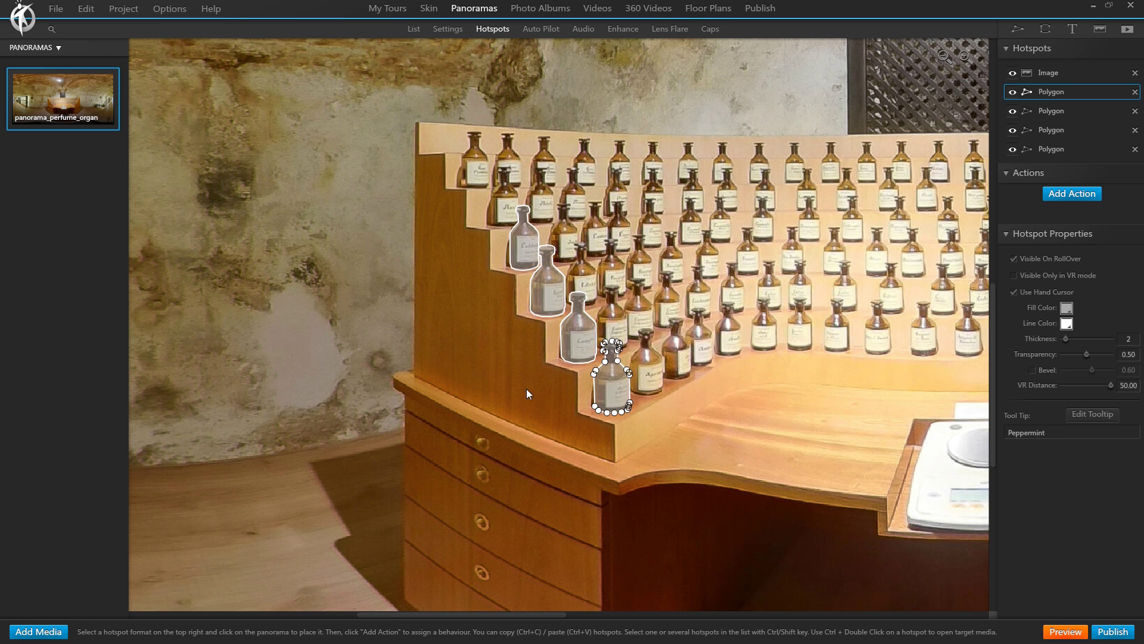
left_click(587, 339)
left_click(543, 294)
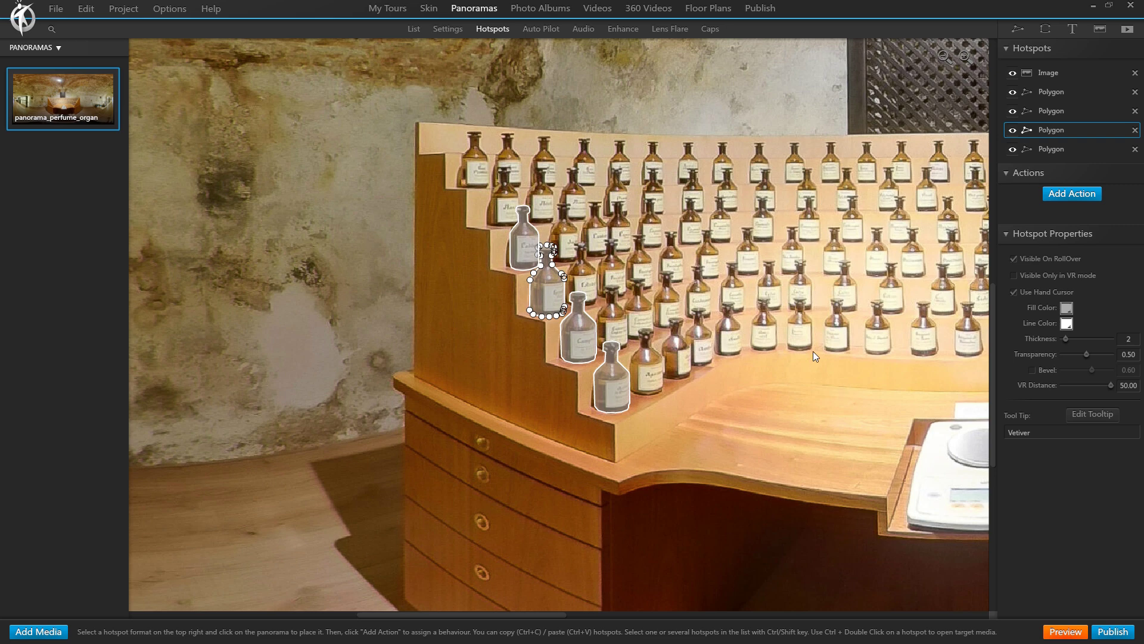
left_click(1065, 630)
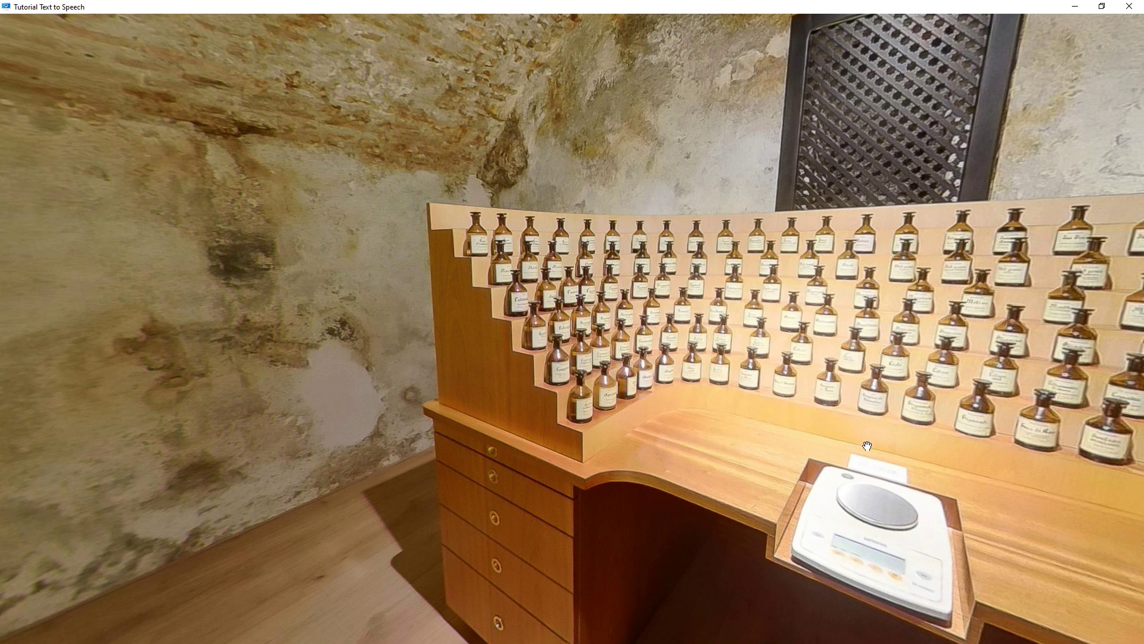
left_click_drag(944, 423, 717, 402)
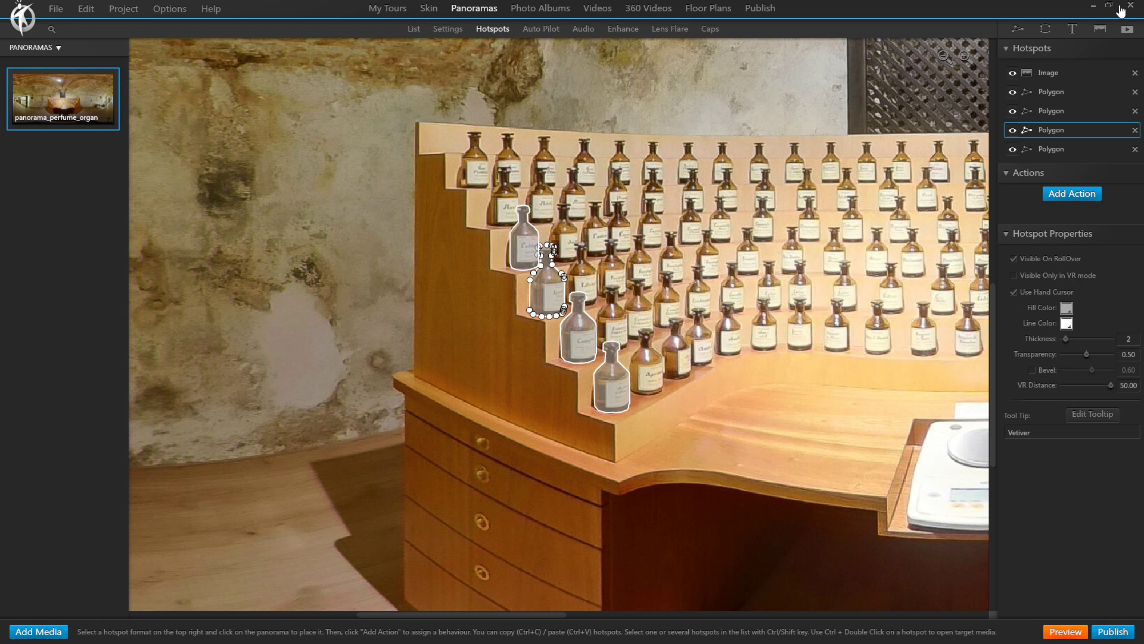
Show the INFO WINDOW element in the skin and remove the Text to Speech action from its Audio Button.
left_click(429, 12)
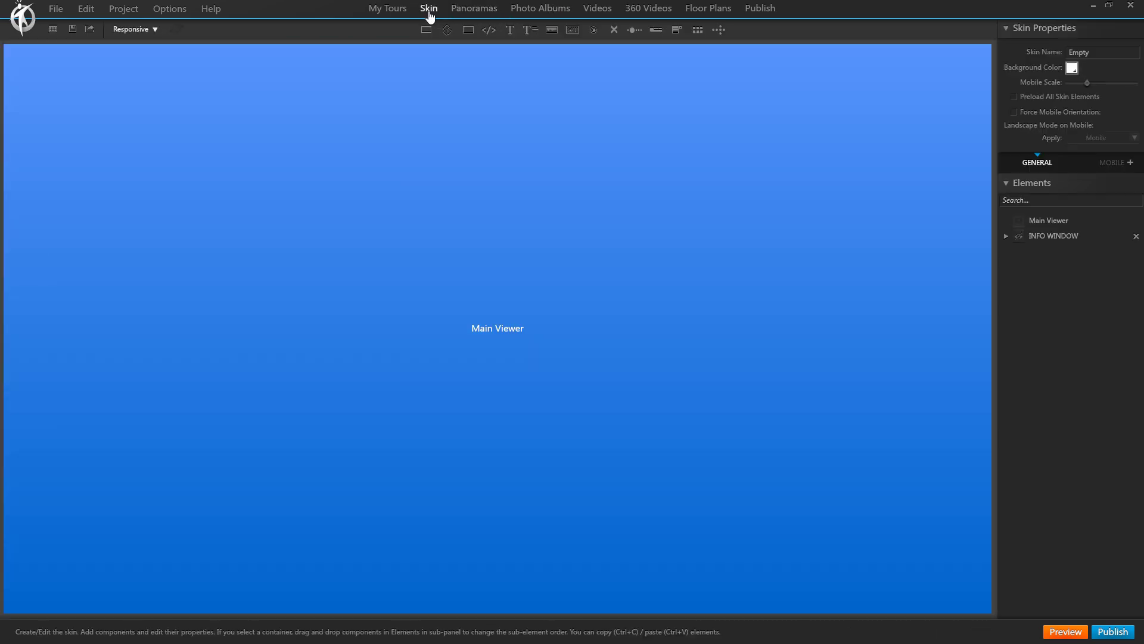
left_click(1020, 237)
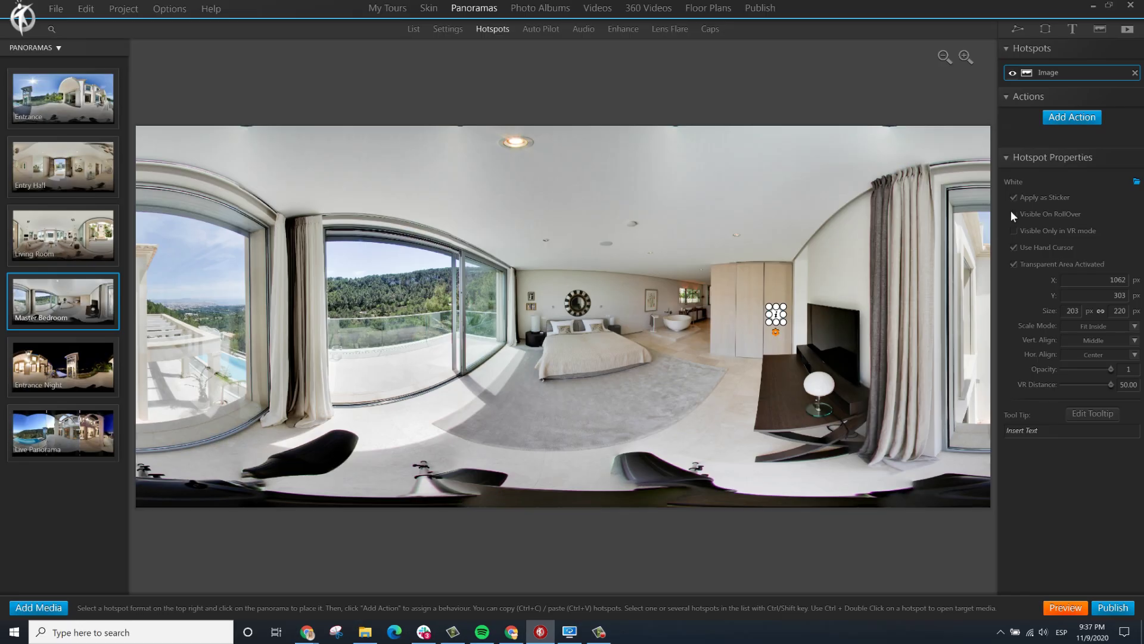
left_click(1064, 117)
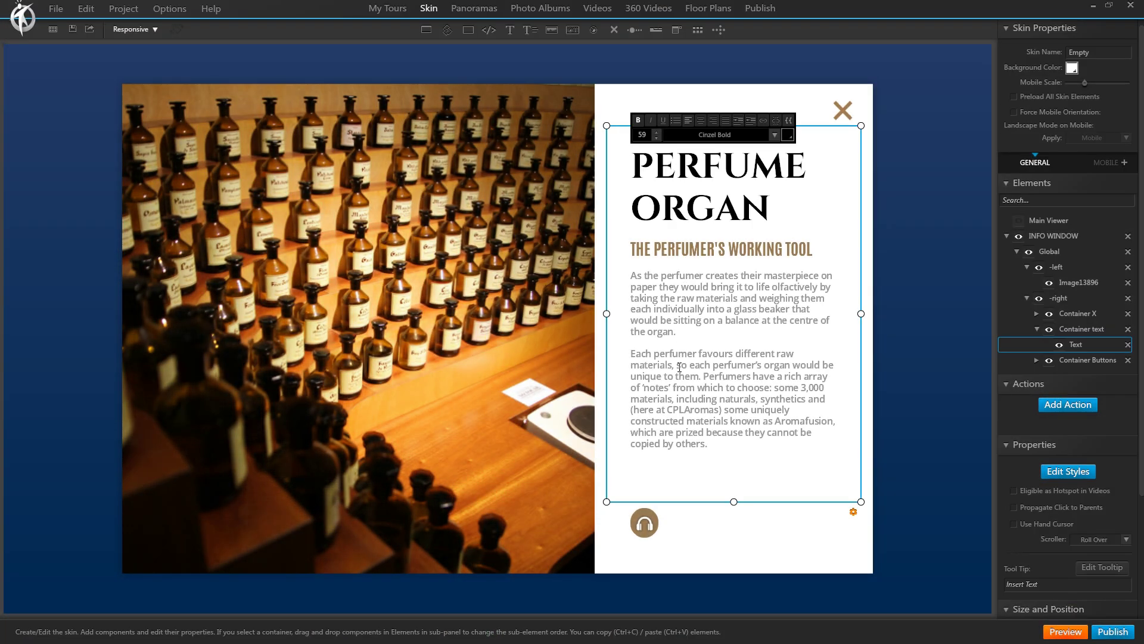
left_click(644, 522)
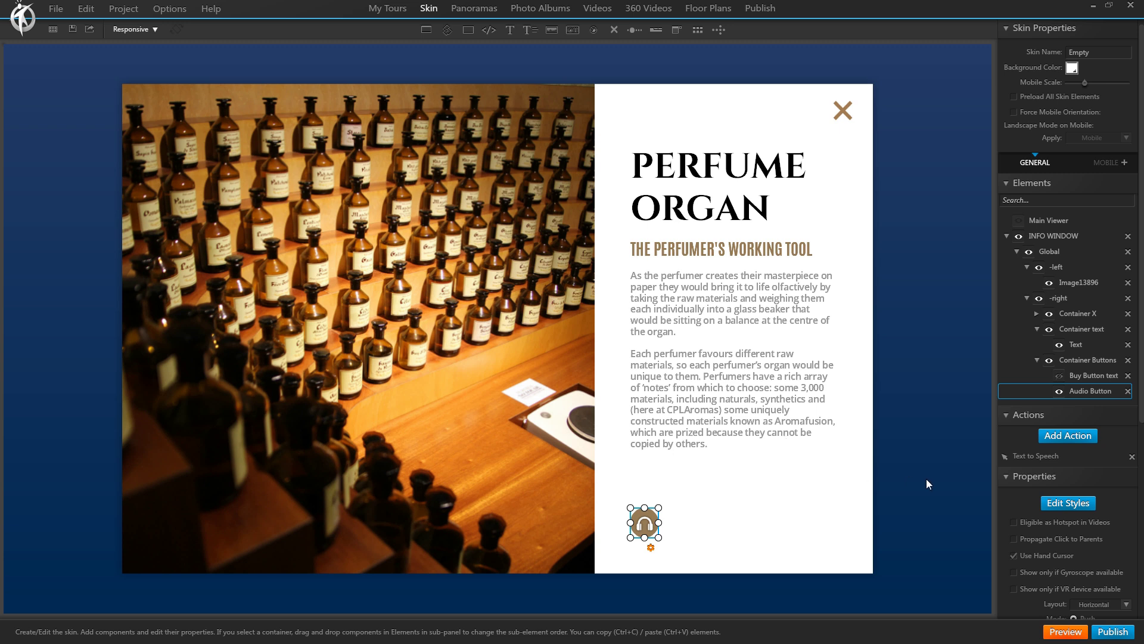
left_click(1132, 457)
Add a Text to Speech action to the Audio Button with trigger On Click, action Read Skin Component and component Text.
left_click(1055, 441)
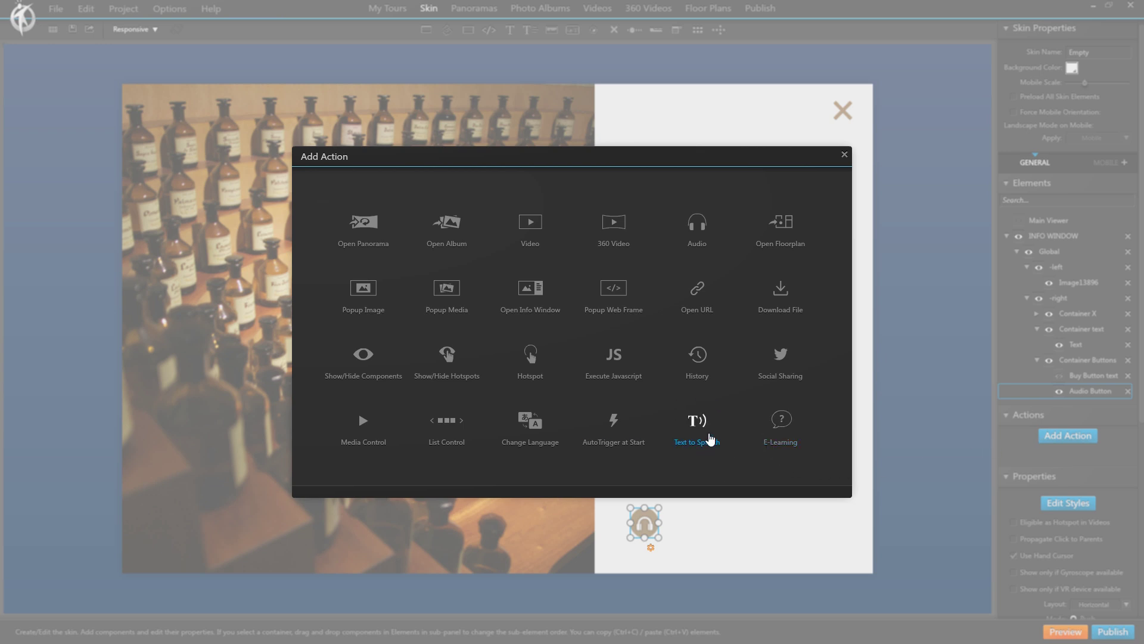
left_click(703, 431)
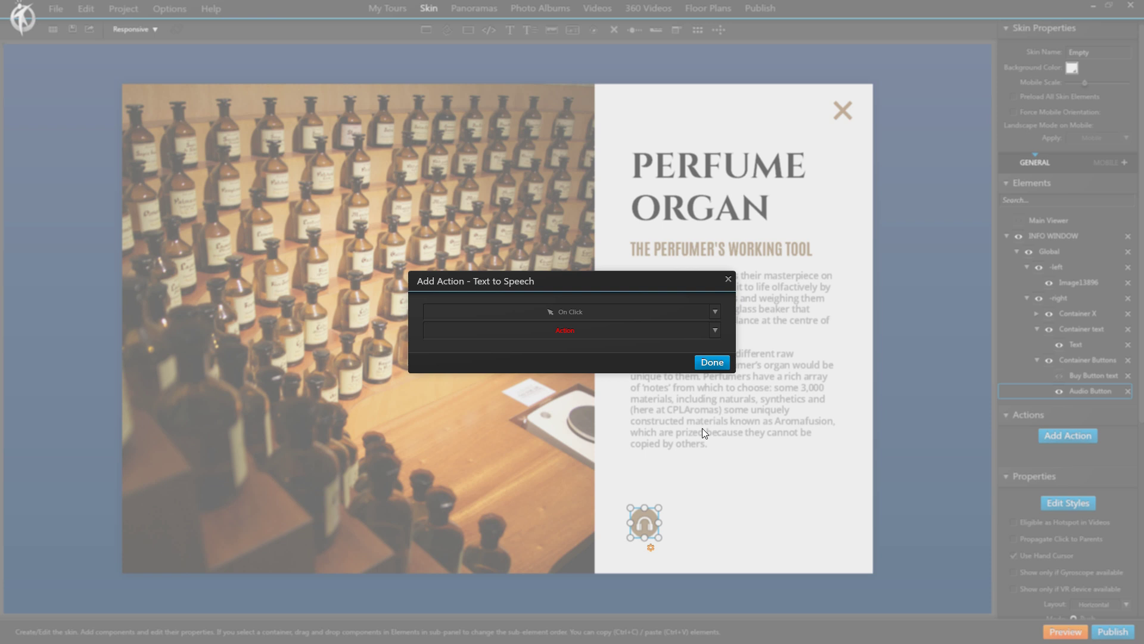
left_click(609, 314)
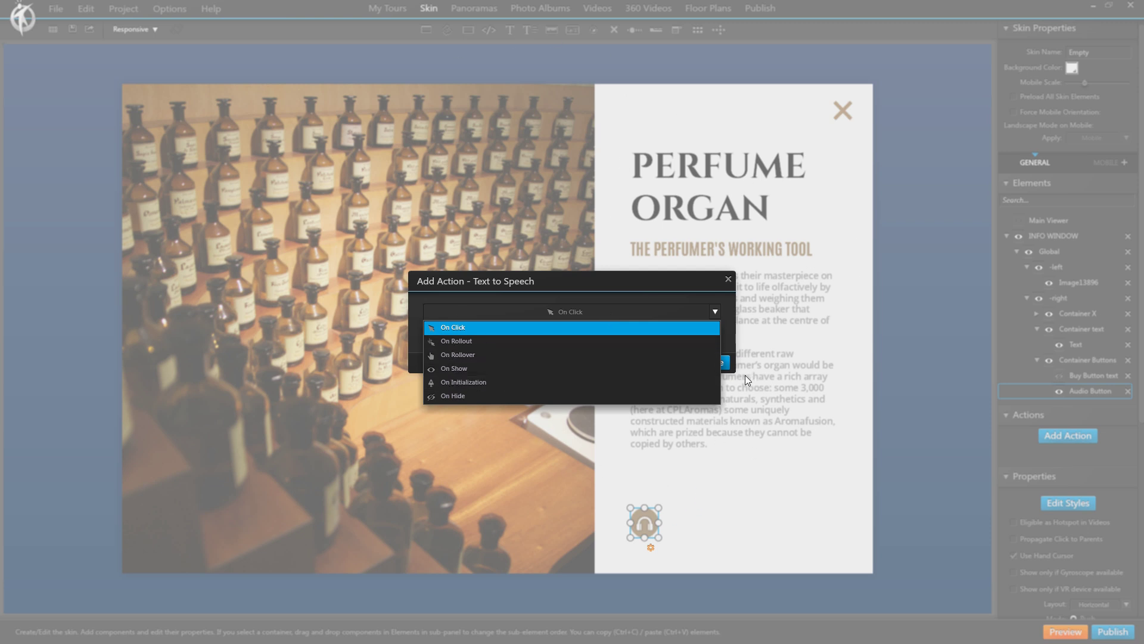
left_click(546, 327)
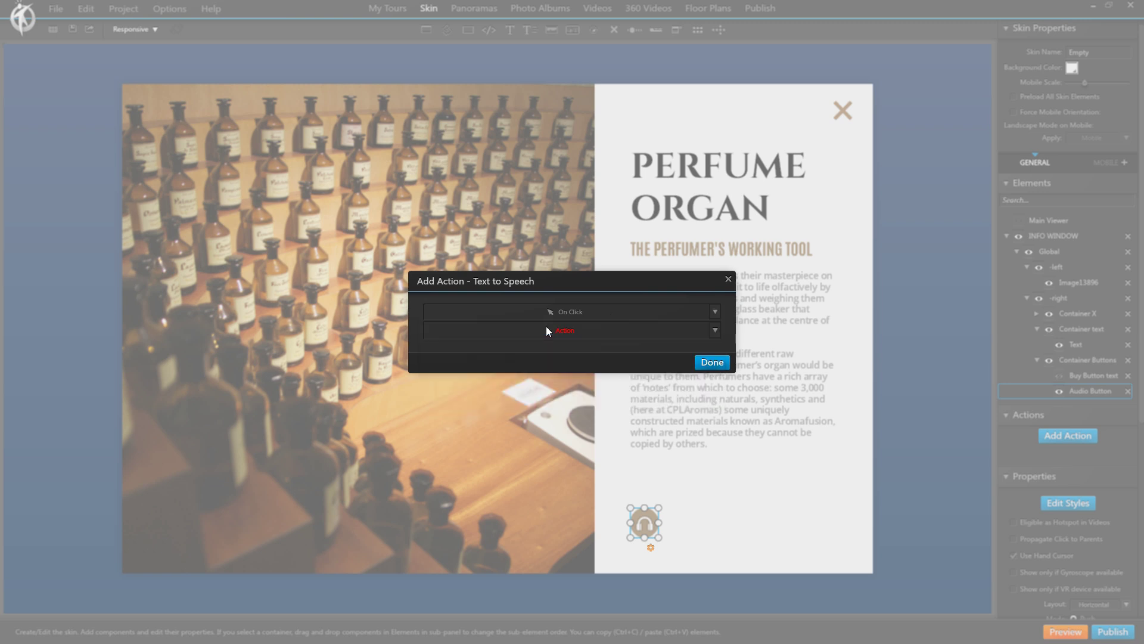
left_click(599, 332)
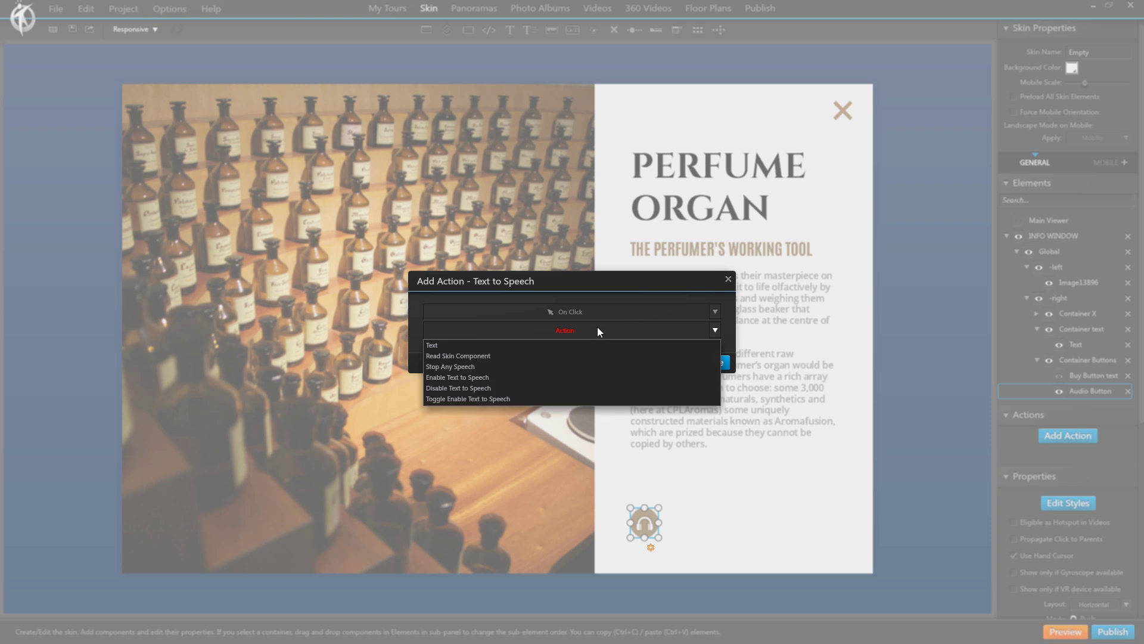
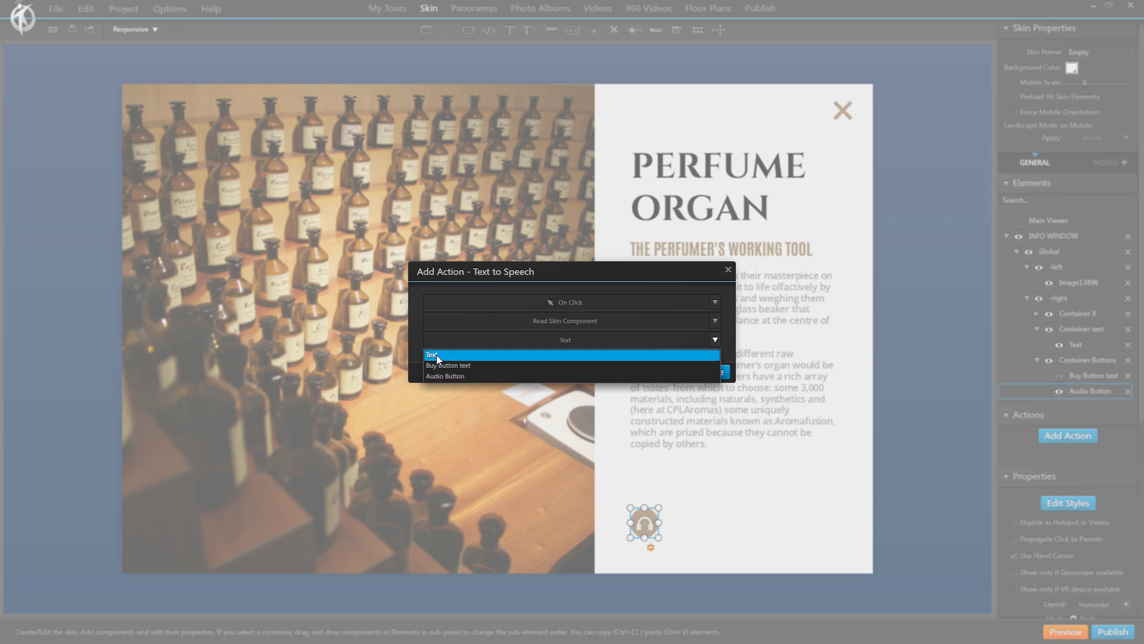
left_click(435, 356)
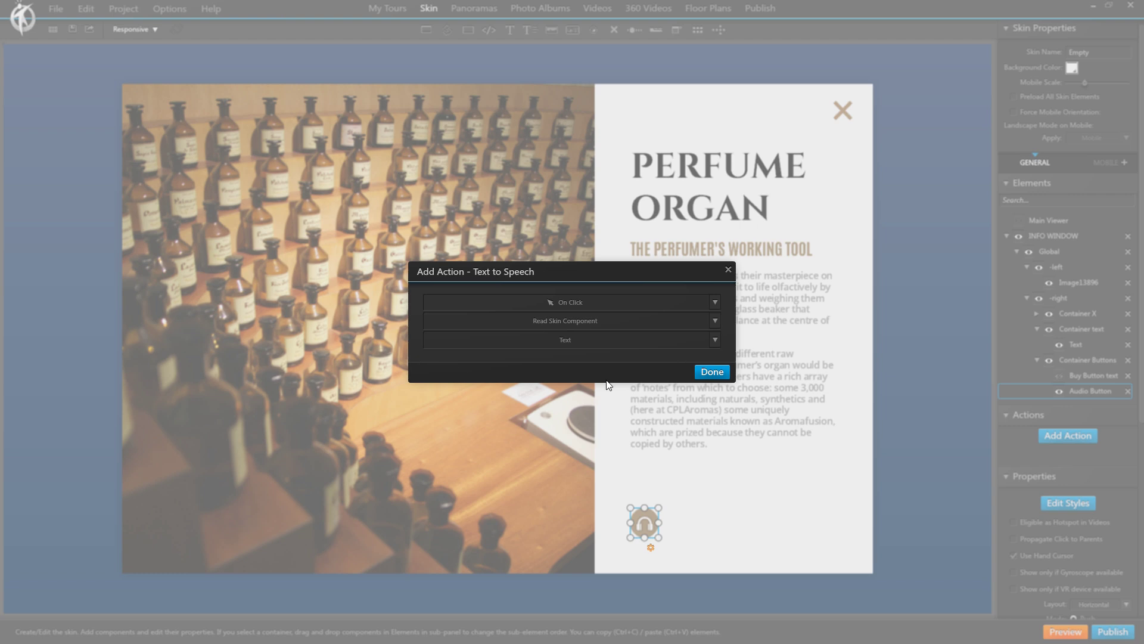
left_click(724, 376)
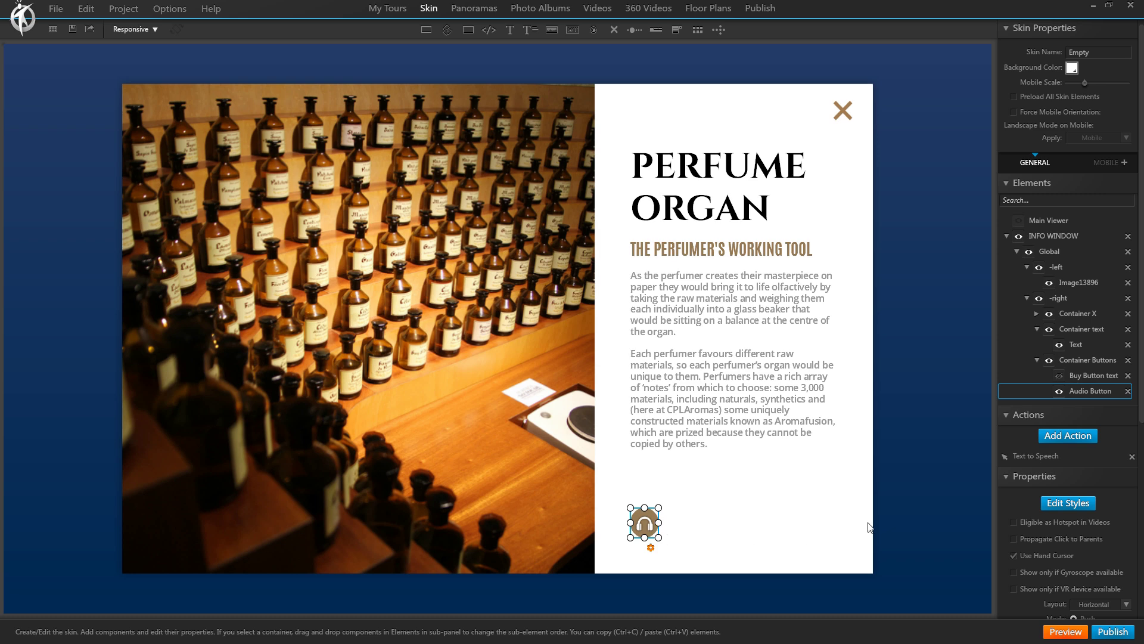
Hide the INFO WINDOW element in the skin and open panorama_perfume_organ for editing.
left_click(1019, 237)
left_click(487, 13)
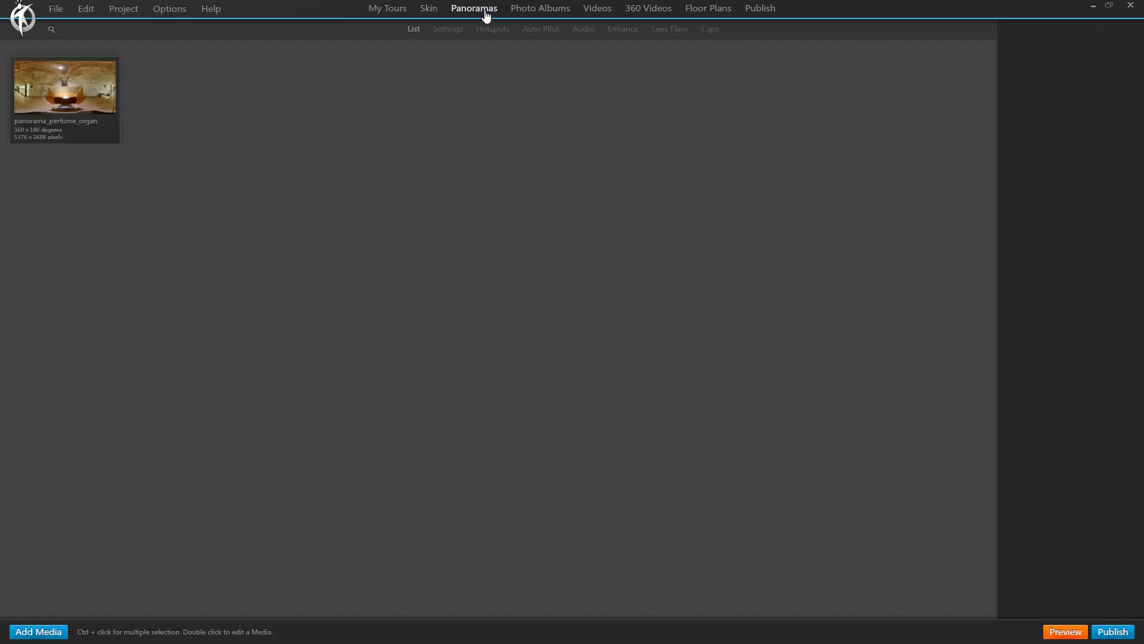
double_click(101, 82)
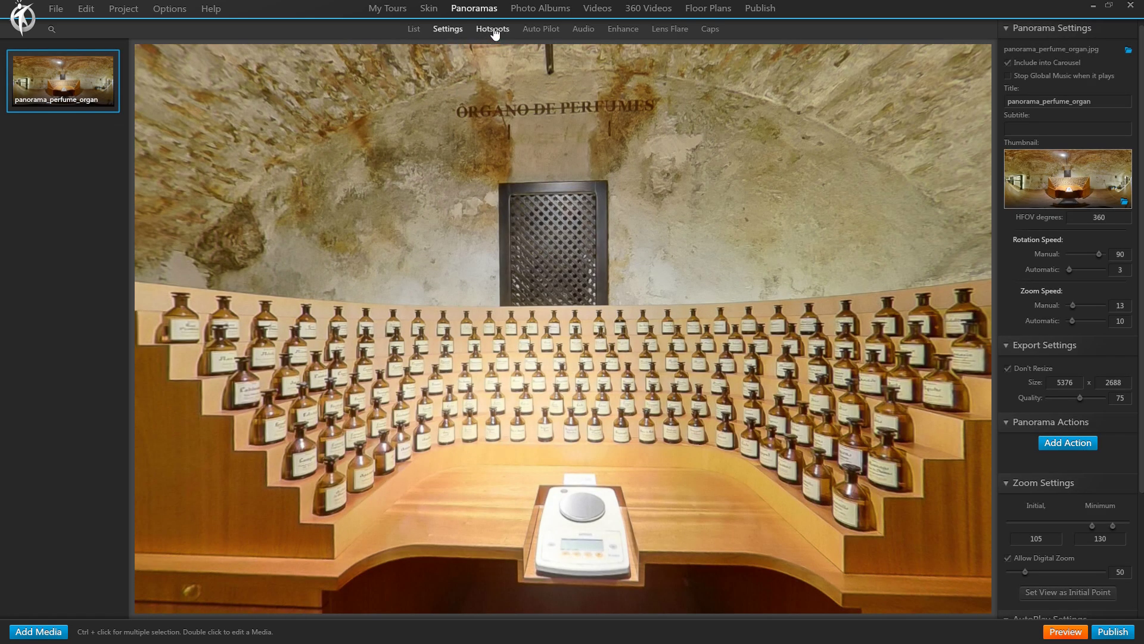
Inspect the Show/Hide Components action assigned to the info image hotspot in the panorama.
left_click(493, 31)
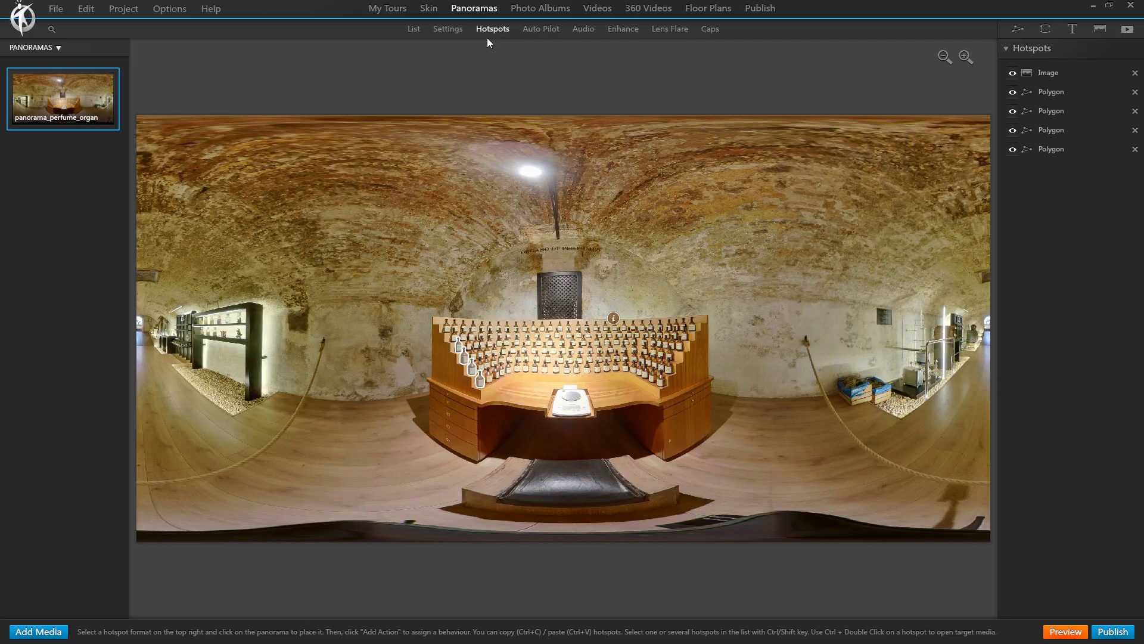
left_click(613, 318)
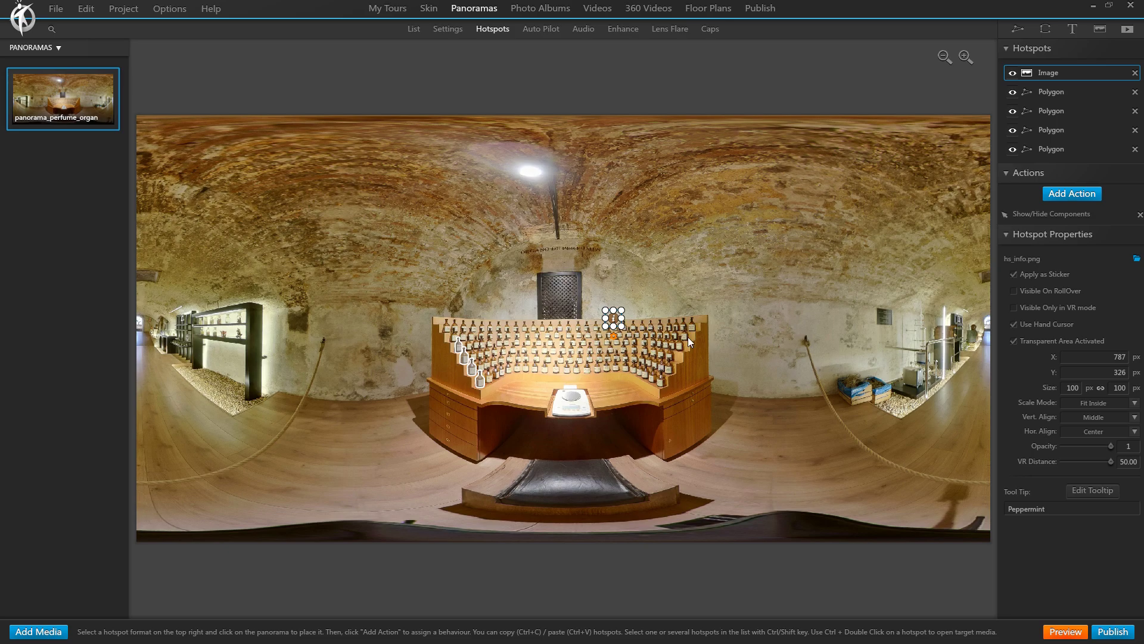
double_click(1072, 214)
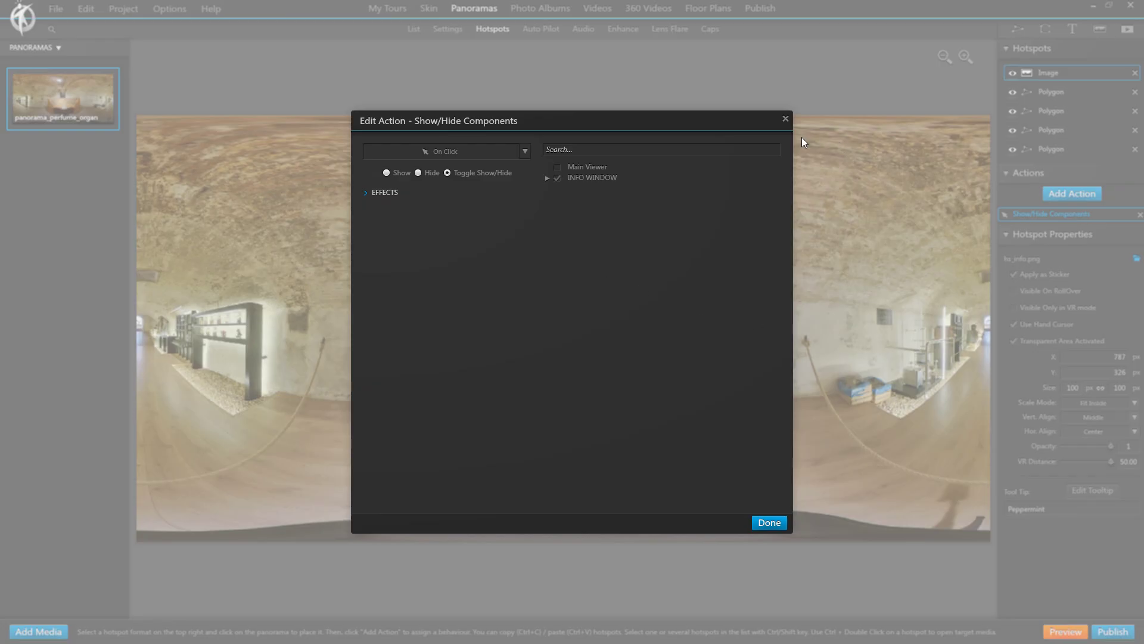
left_click(785, 119)
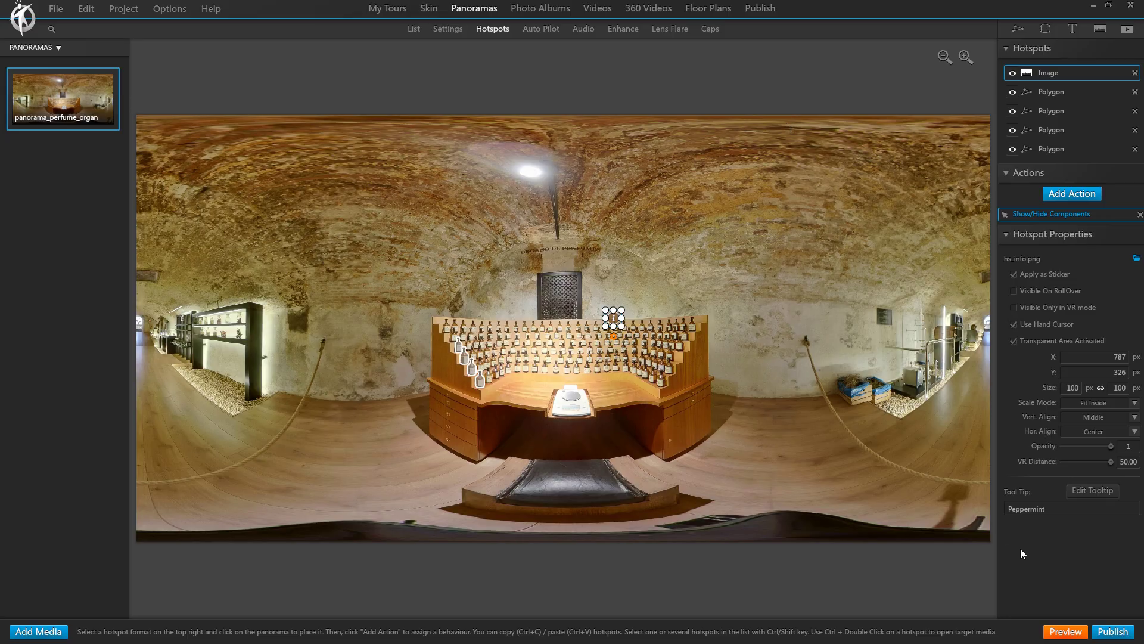
Preview the tour, open the info window from its hotspot, play the audio reading, and close the window and the preview.
left_click(1076, 631)
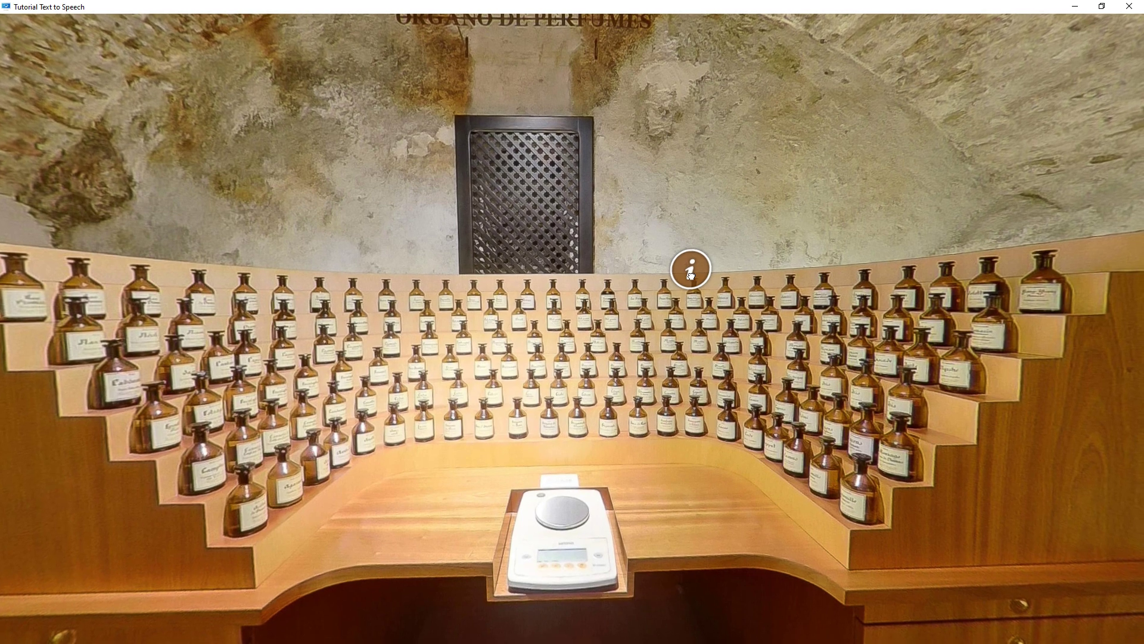
left_click(690, 269)
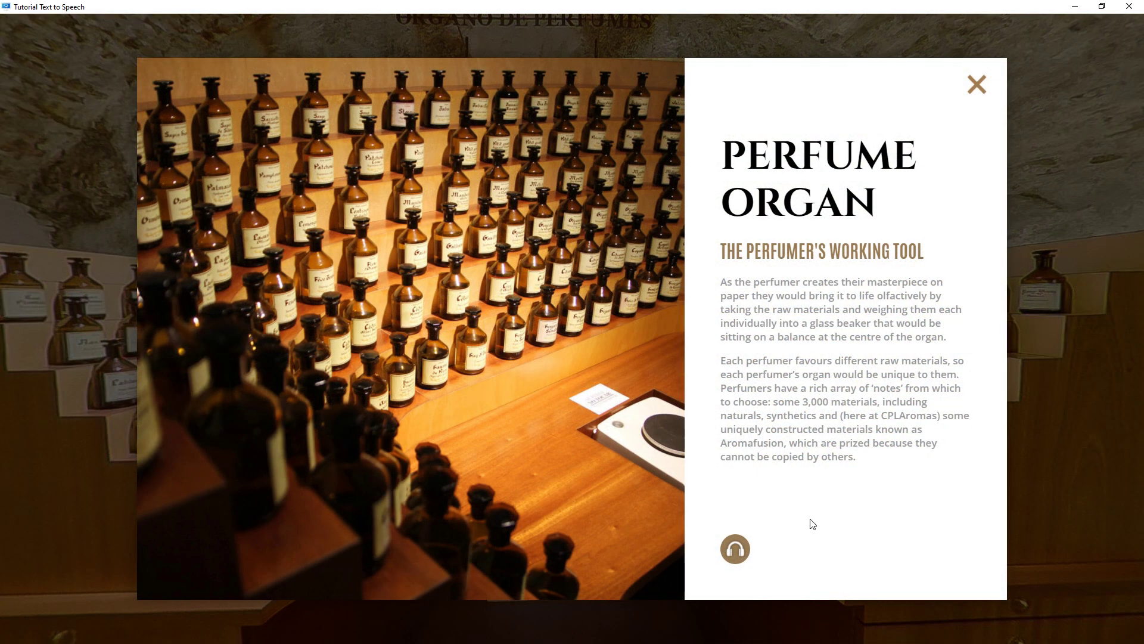
left_click(740, 555)
left_click(980, 88)
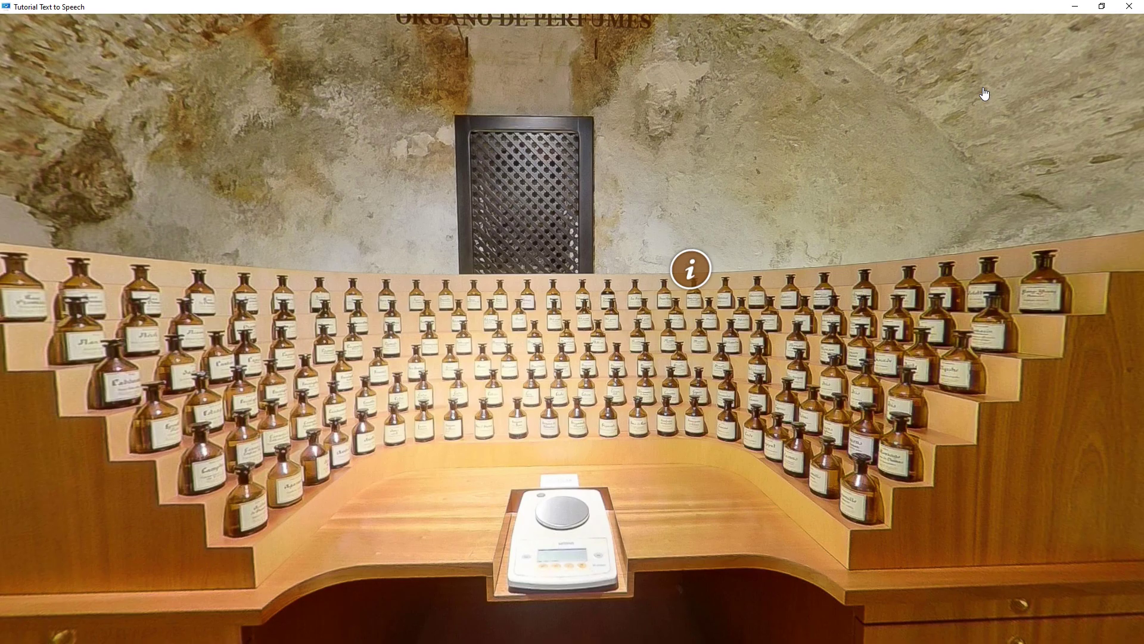
left_click_drag(847, 277, 1045, 74)
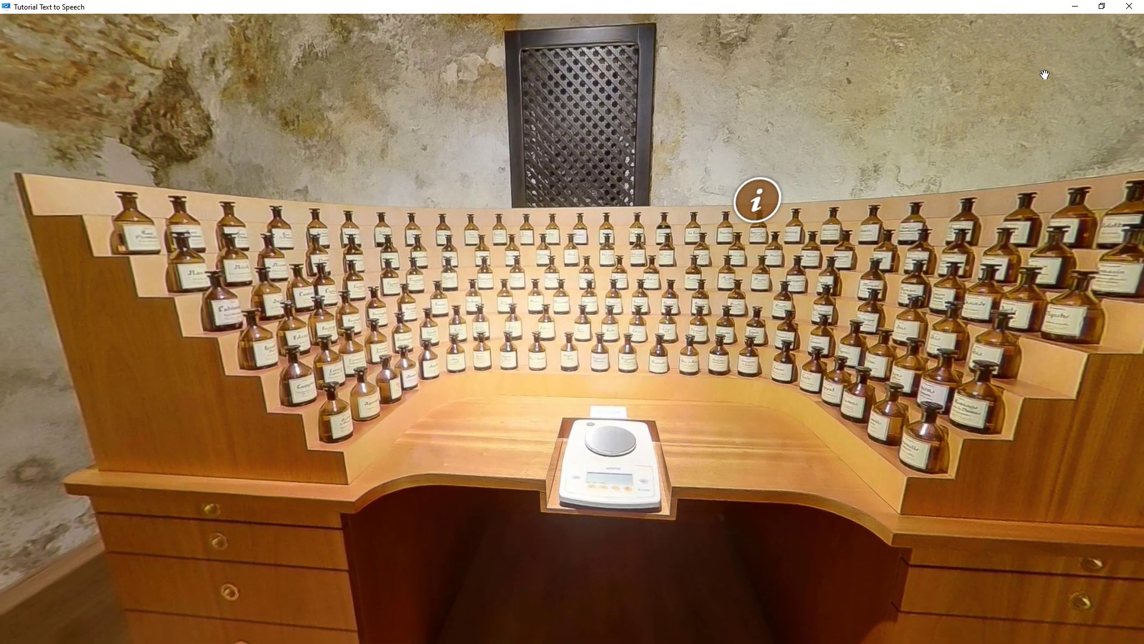
left_click(1129, 6)
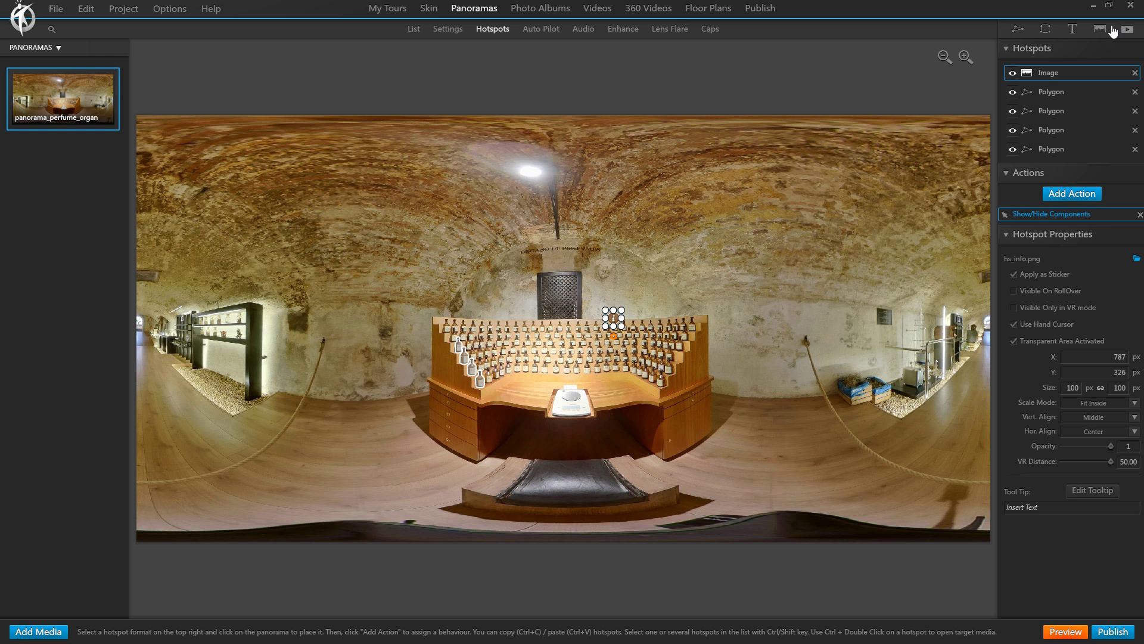
Show the INFO WINDOW element in the skin and add an On Click Text to Speech action with Stop Any Speech to its X button.
left_click(439, 21)
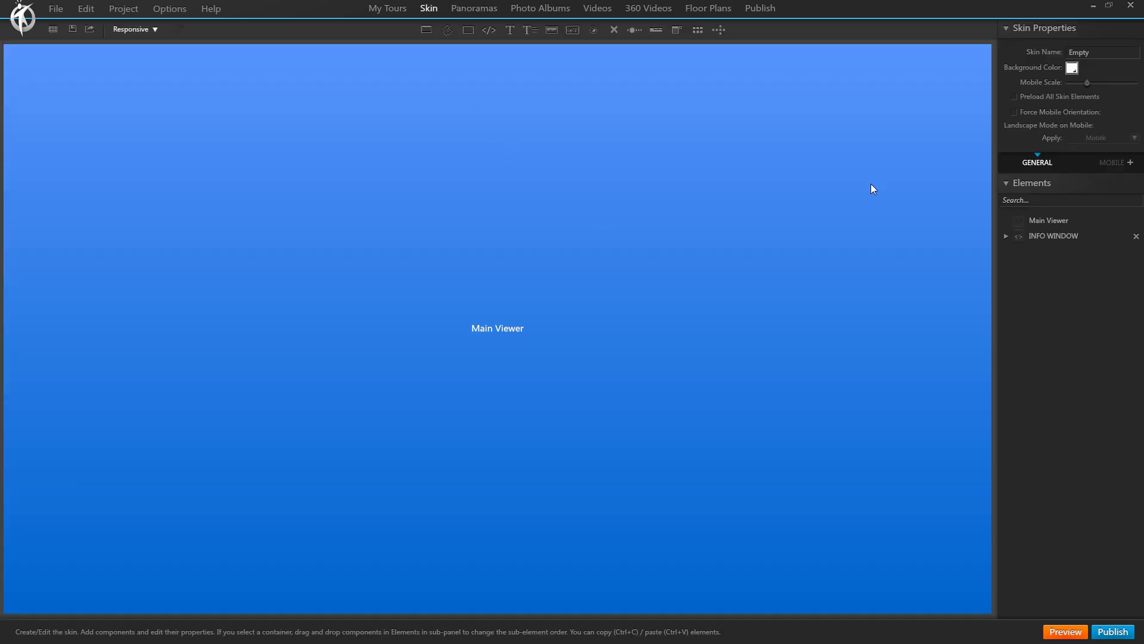
left_click(1019, 236)
left_click(838, 115)
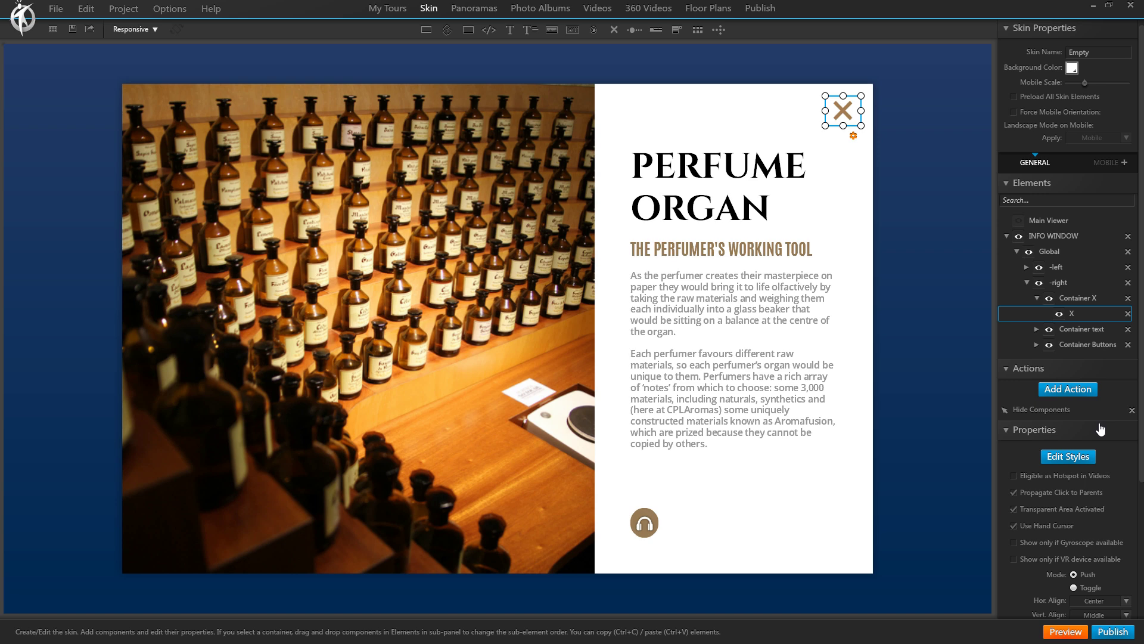
left_click(1073, 393)
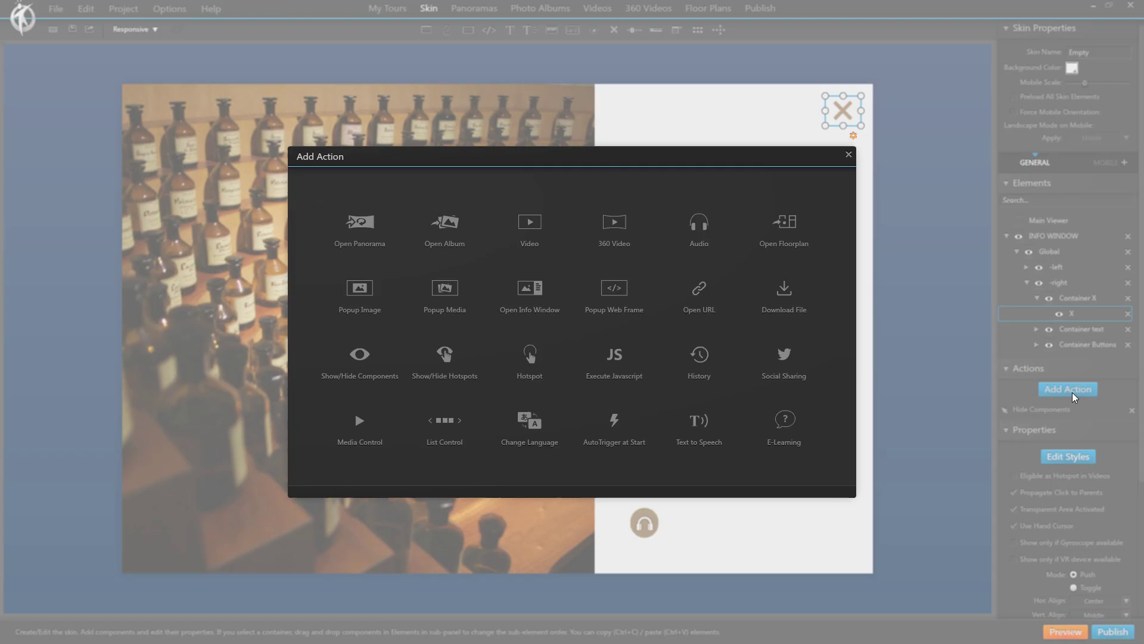
left_click(698, 428)
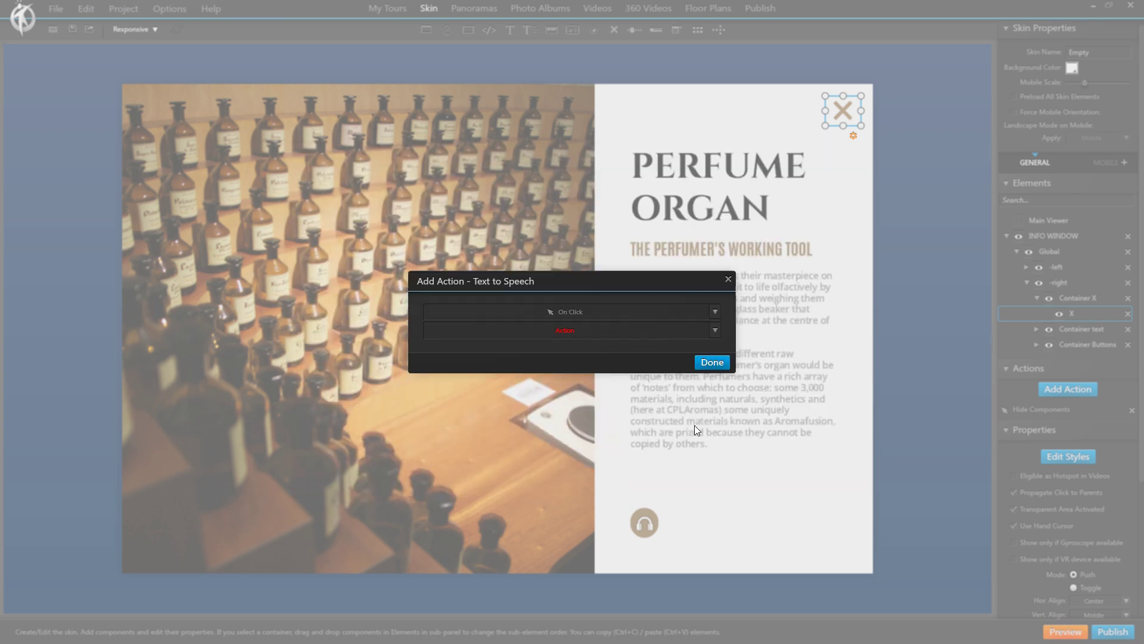
left_click(579, 329)
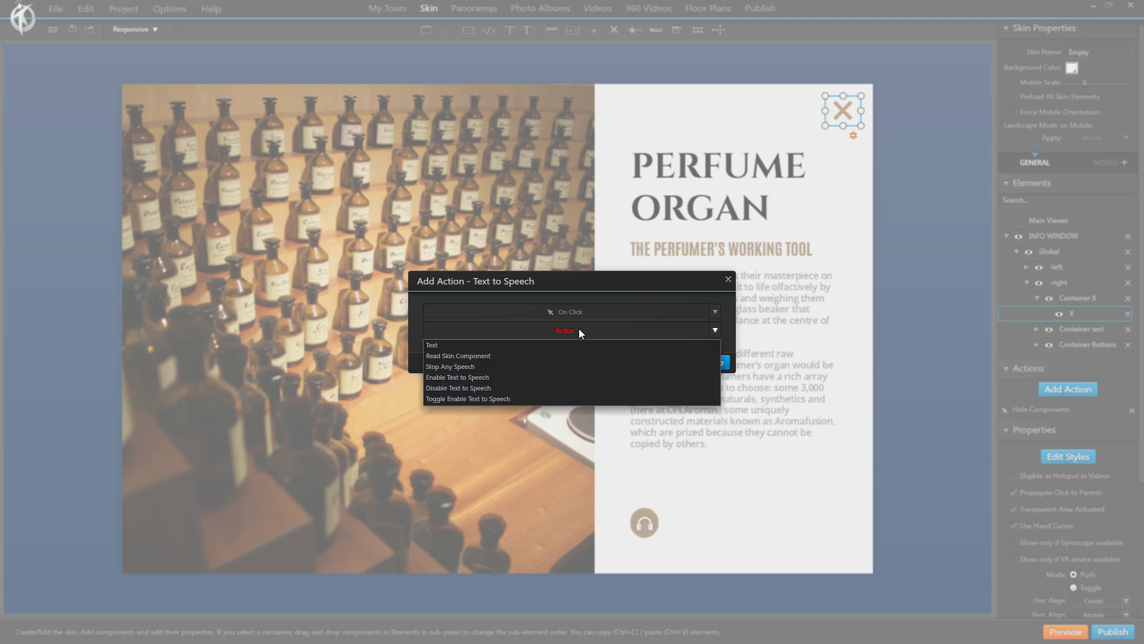
left_click(451, 367)
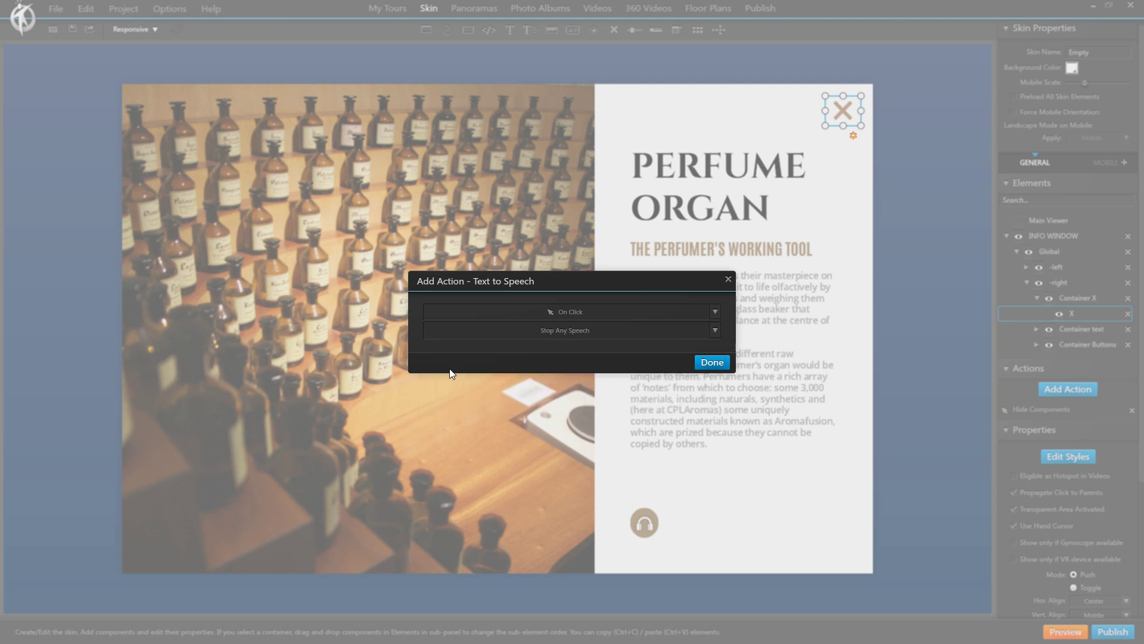
left_click(721, 361)
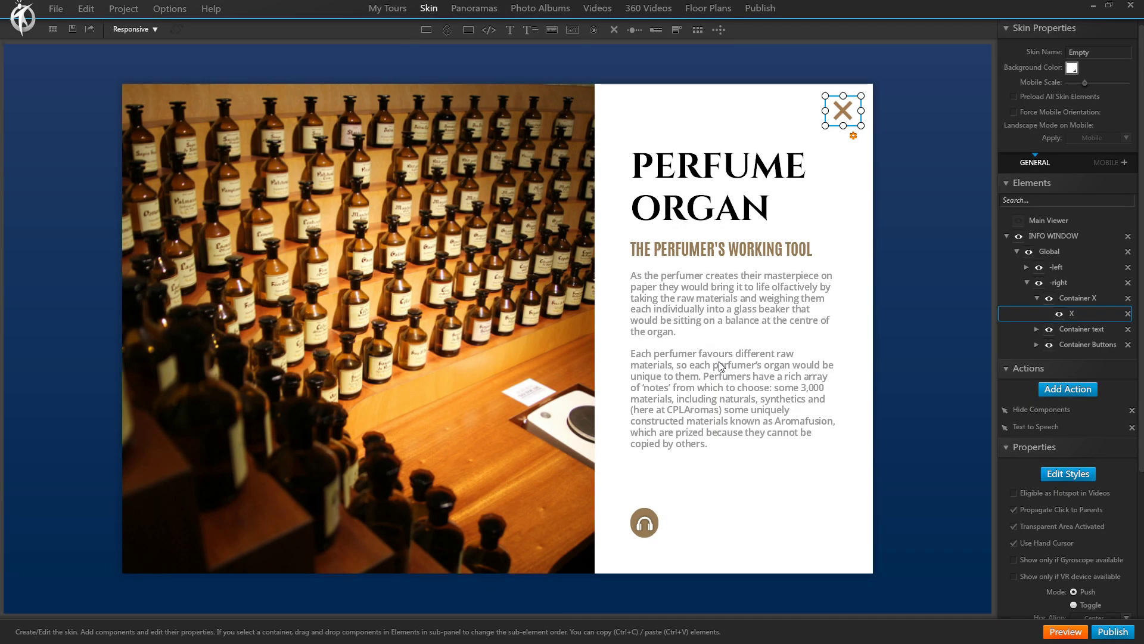
Preview the tour and test closing the info window with its X button while the text is being read.
left_click(1065, 632)
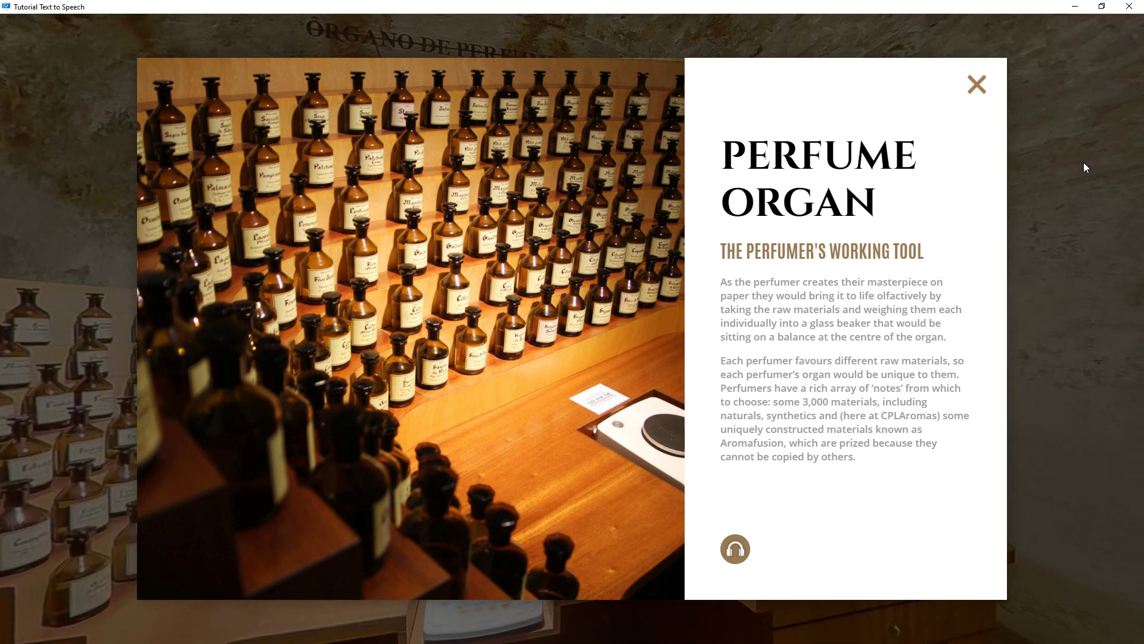
left_click(977, 86)
left_click_drag(1047, 168, 772, 357)
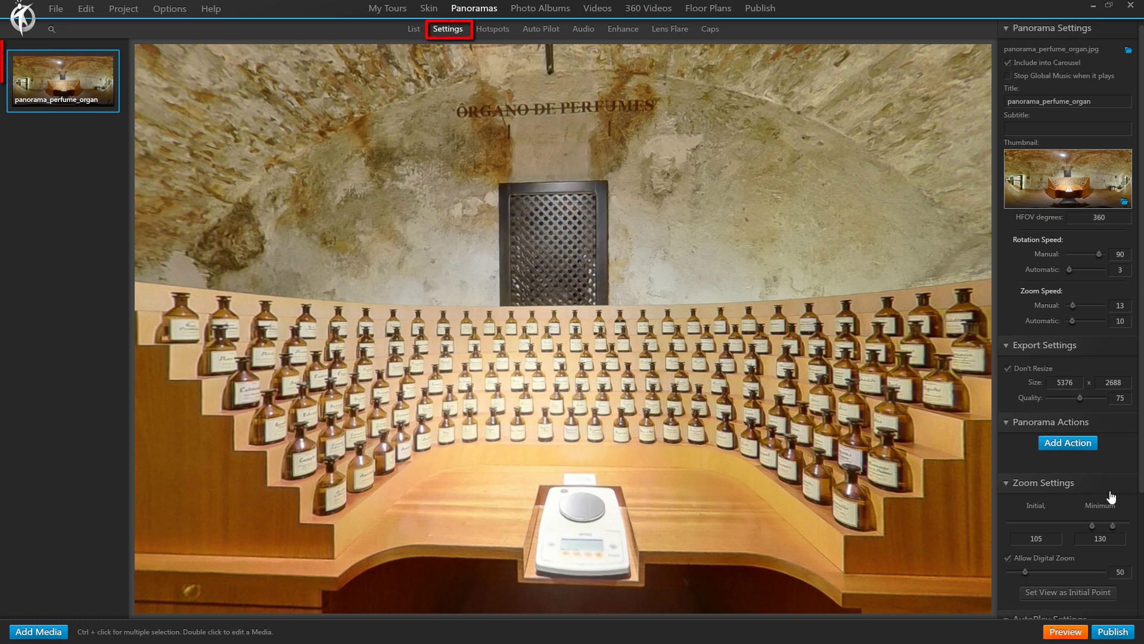
Add a Text to Speech action to panorama_perfume_organ with action Text and trigger On Start.
left_click(1068, 444)
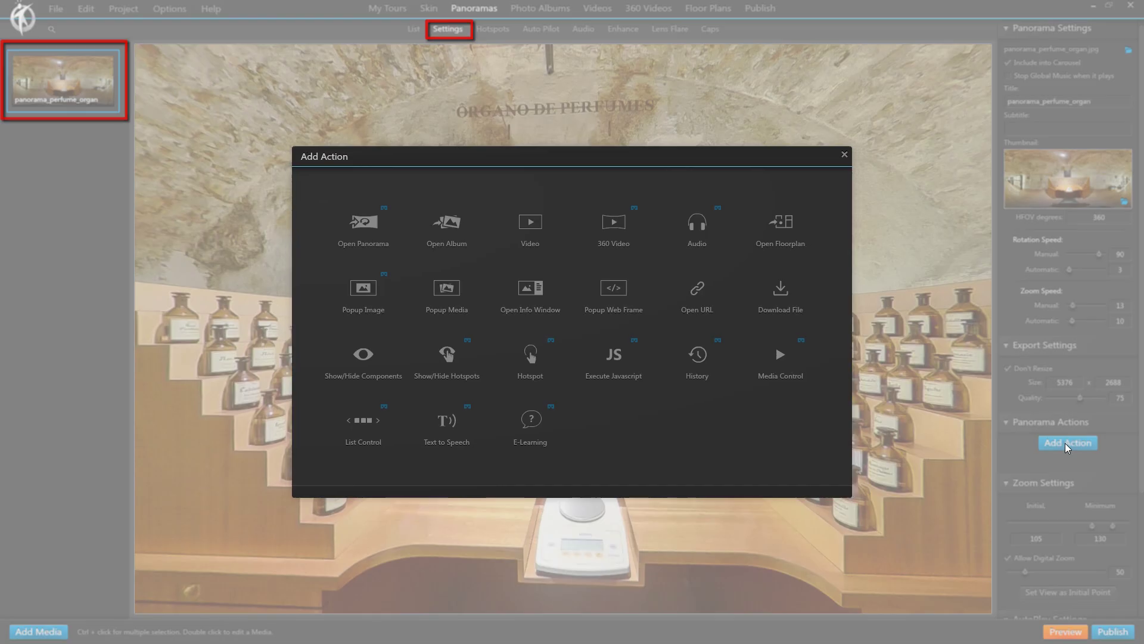
left_click(452, 424)
left_click(554, 330)
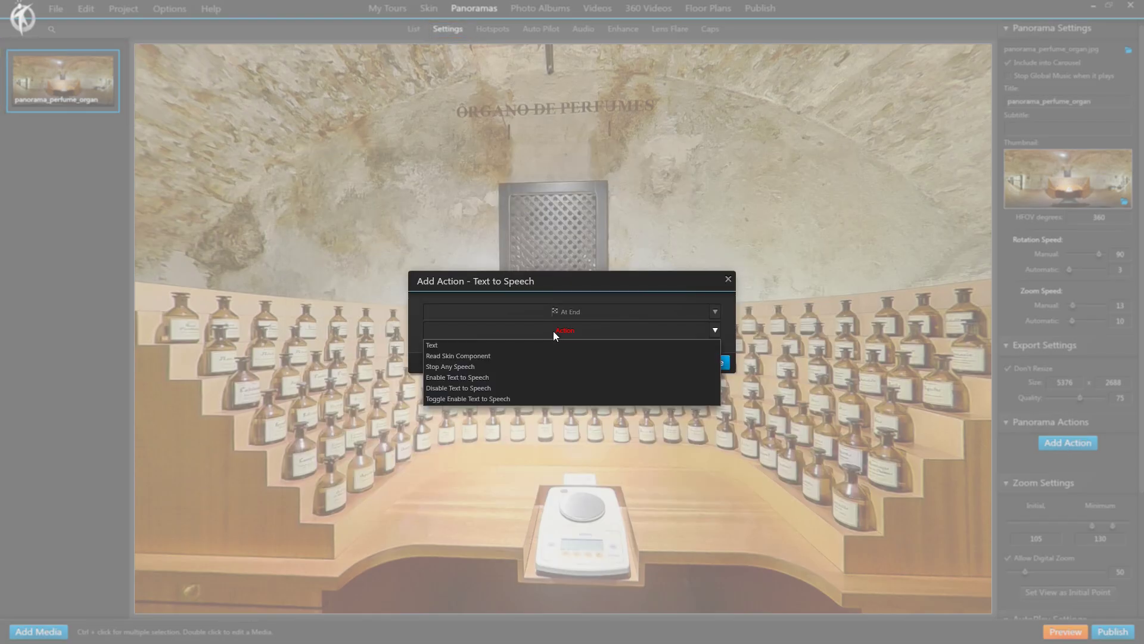
left_click(433, 346)
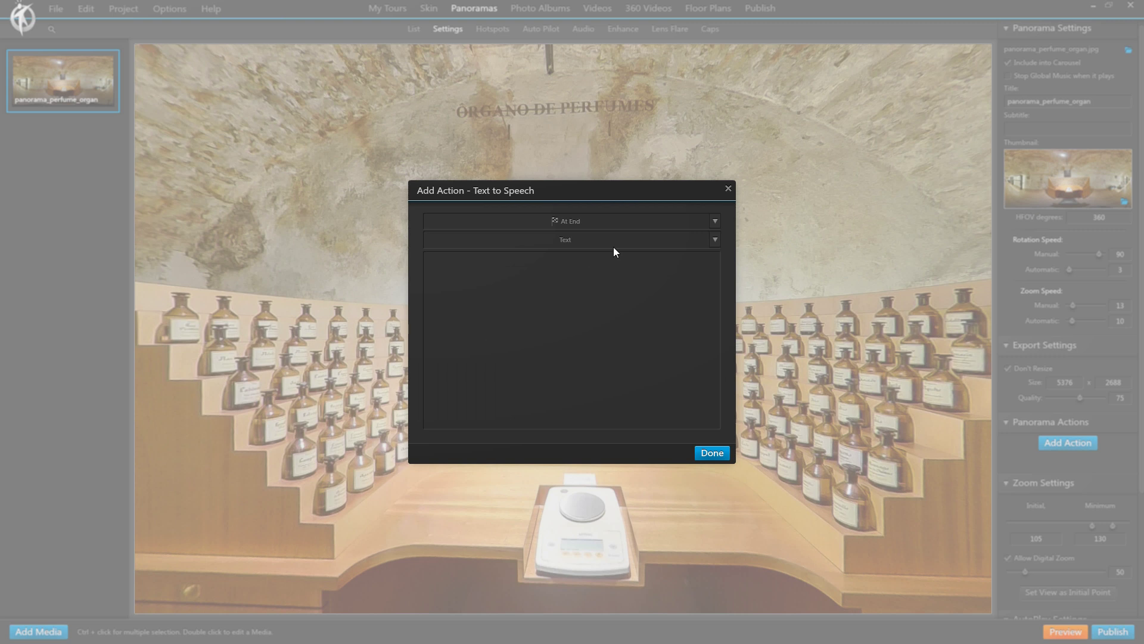
left_click(613, 220)
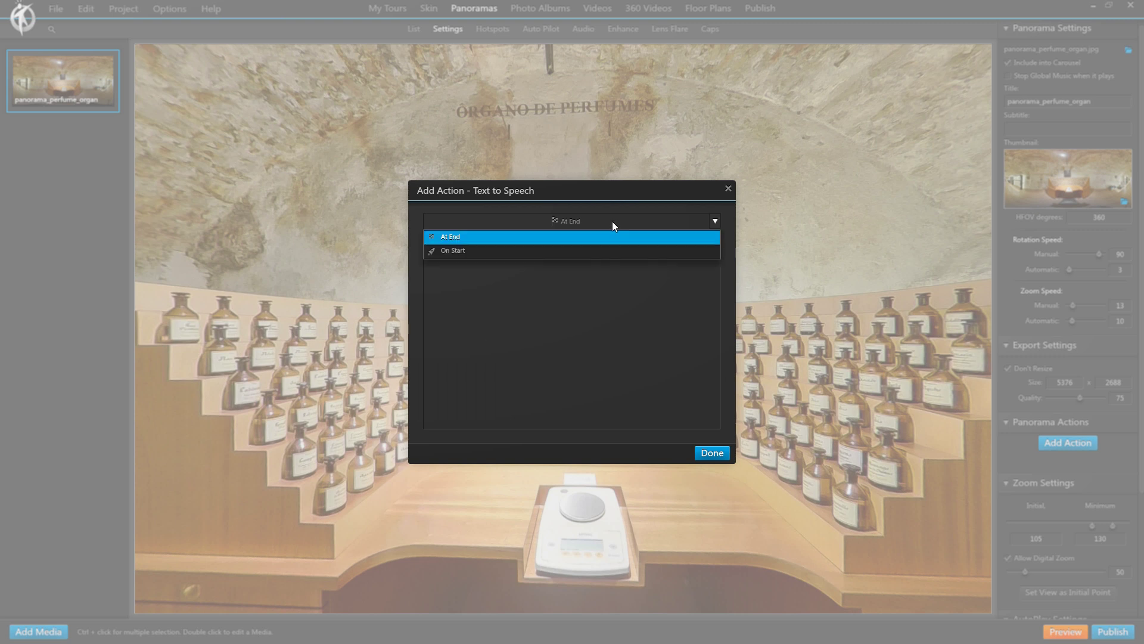
left_click(560, 249)
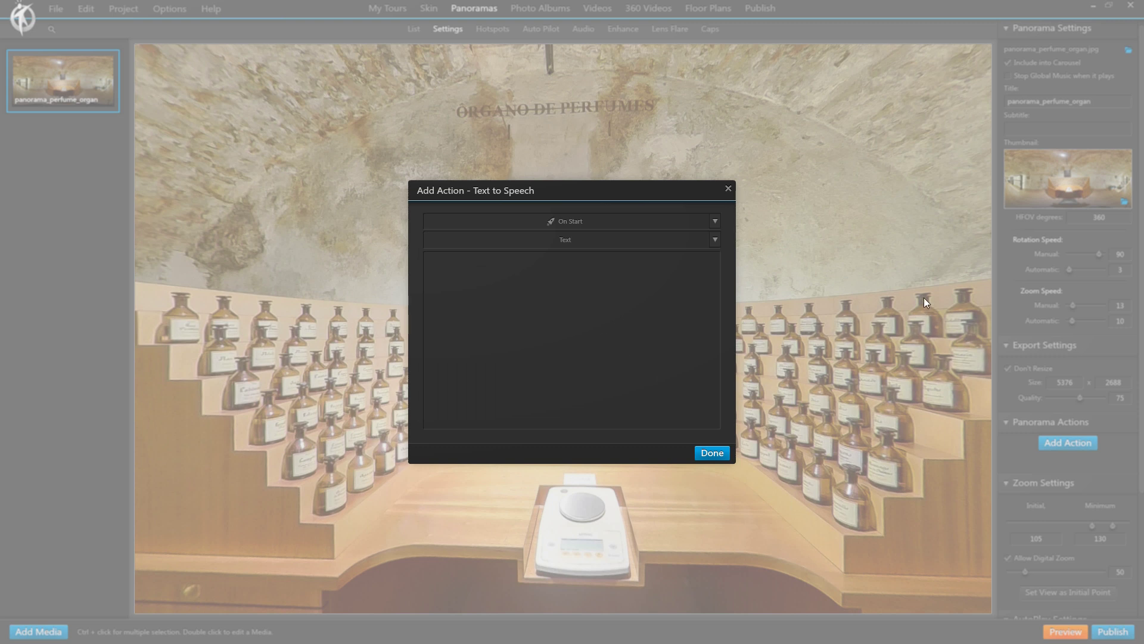
Set the spoken text to "Welcome to the perfume organ. To design a perfume, a perfumer works like a musician creating a composition of different notes.".
left_click(470, 271)
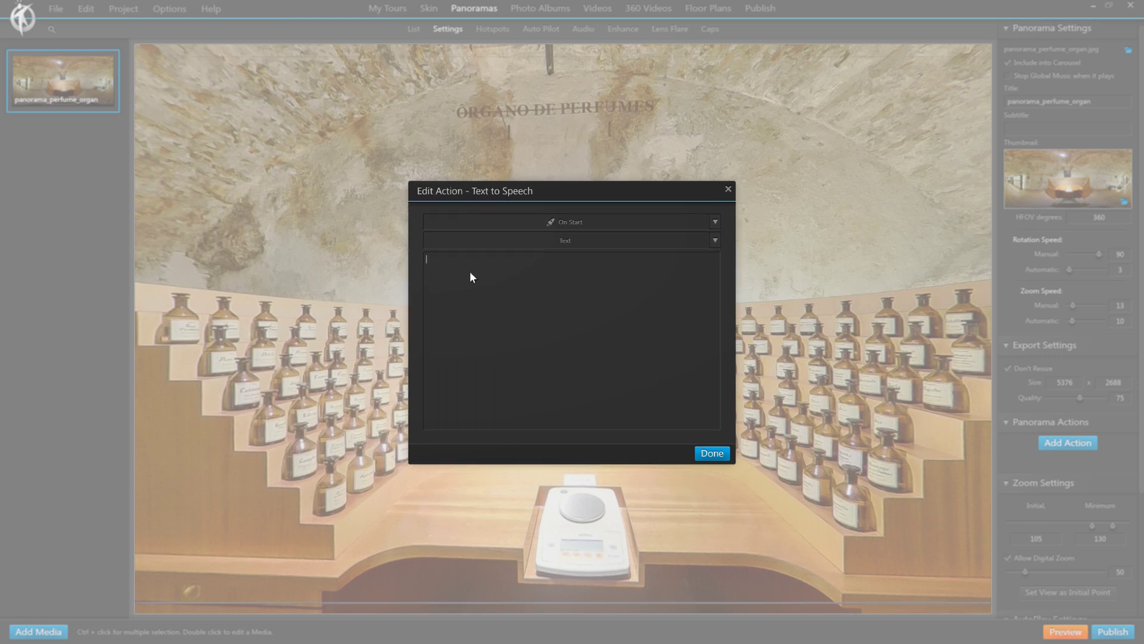
right_click(470, 272)
left_click(498, 301)
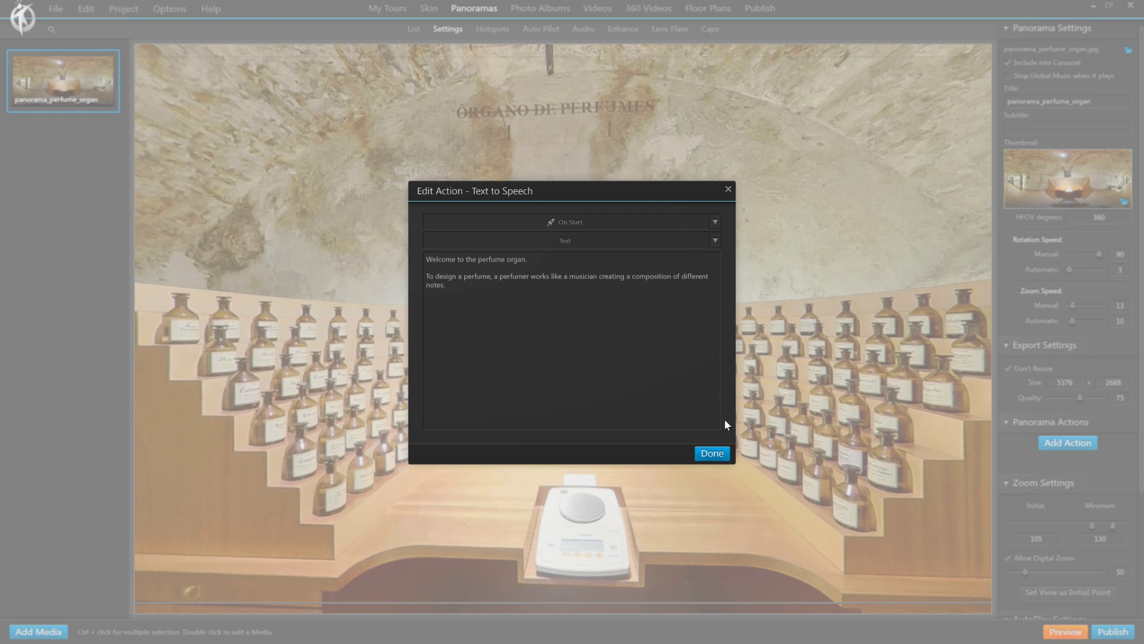
left_click(710, 454)
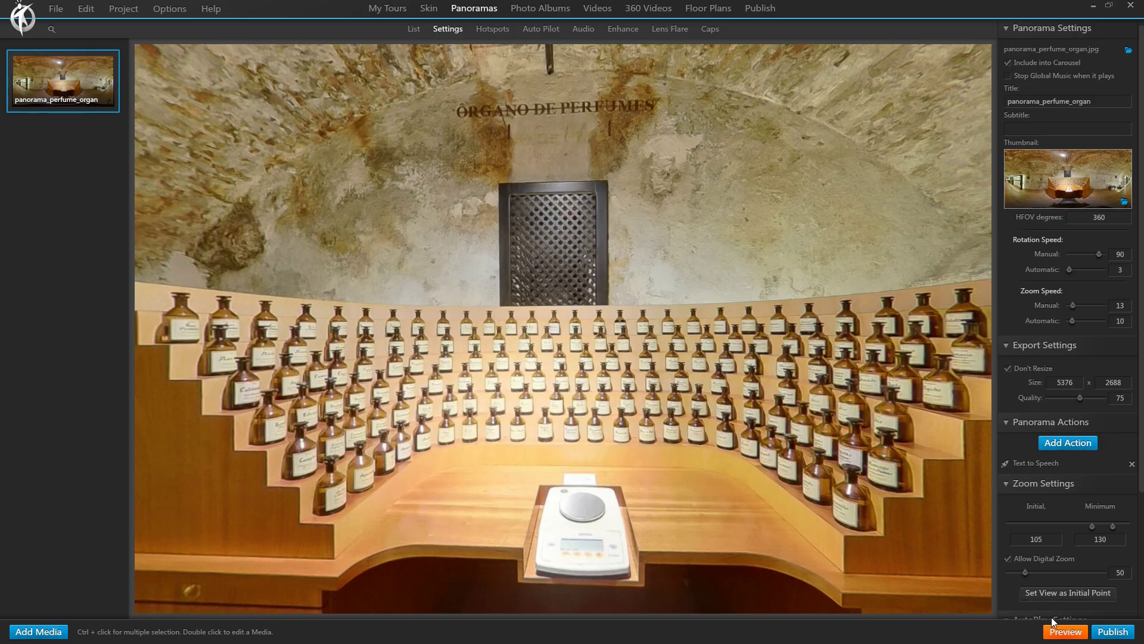
Preview the tour to check the spoken welcome text and look around the perfume organ.
left_click(1075, 635)
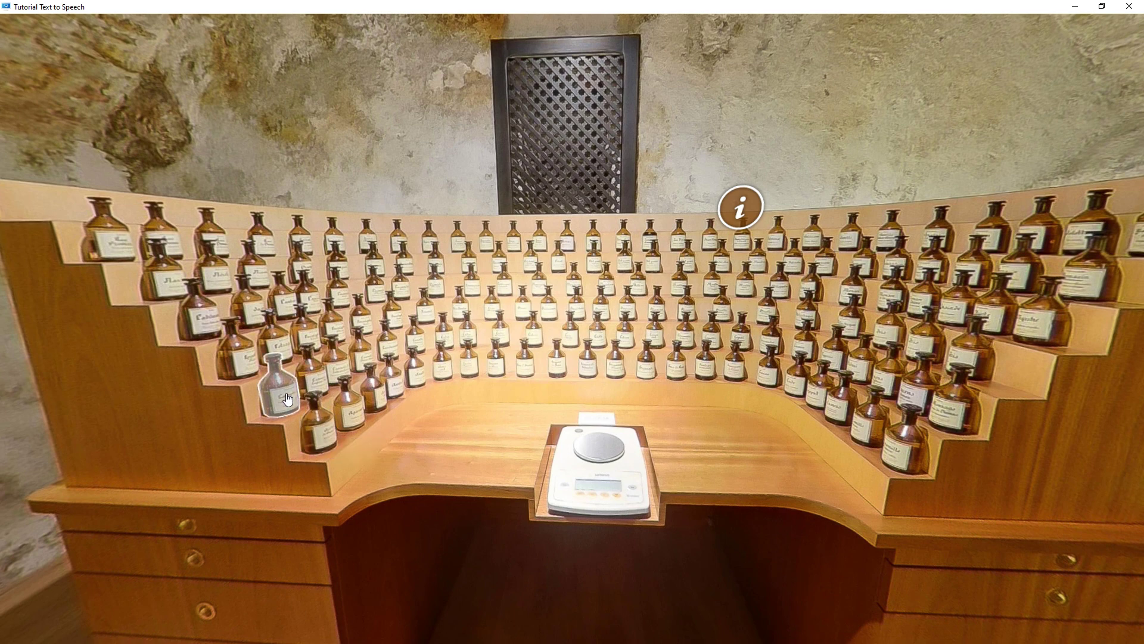
left_click_drag(828, 451, 877, 457)
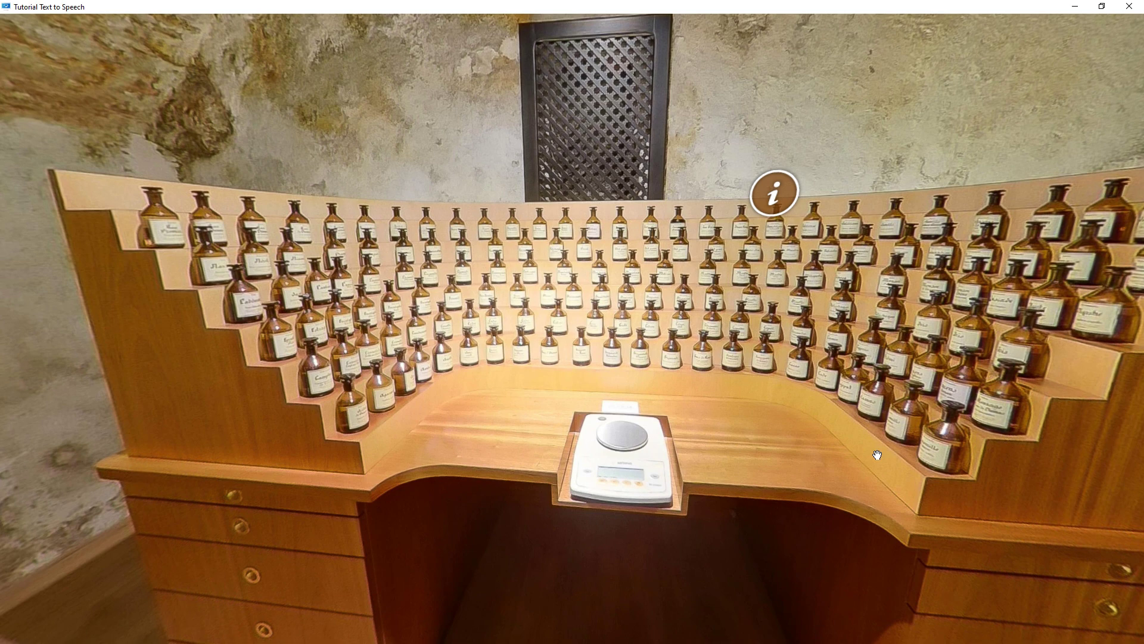
mouse_move(877, 455)
left_mouse_down()
mouse_move(812, 455)
mouse_move(855, 456)
left_mouse_up()
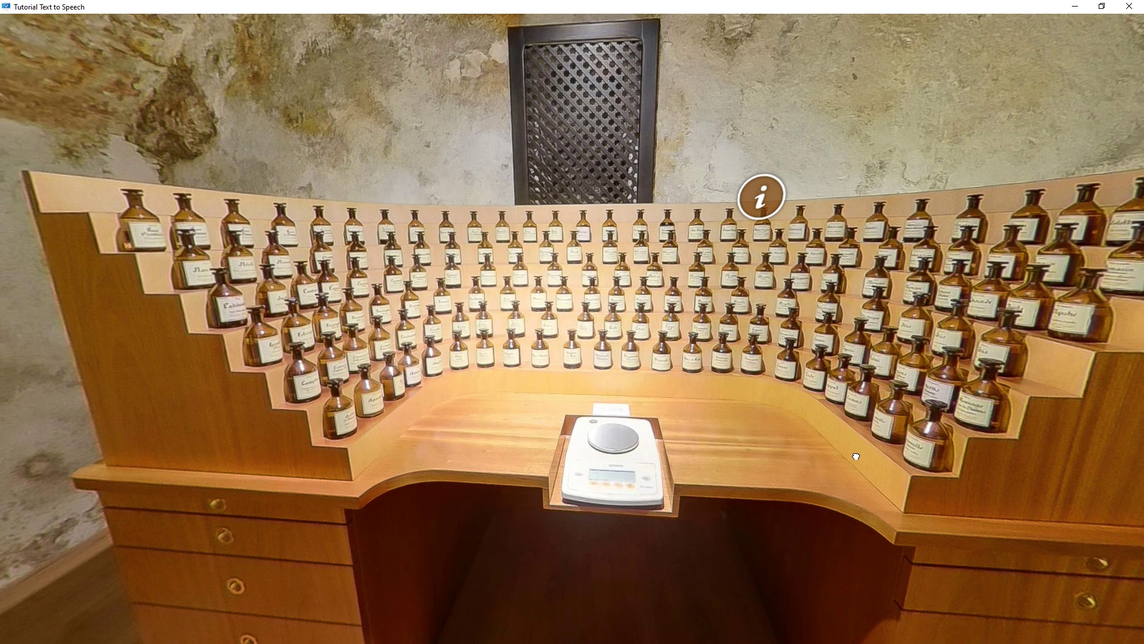
left_click_drag(856, 456, 872, 466)
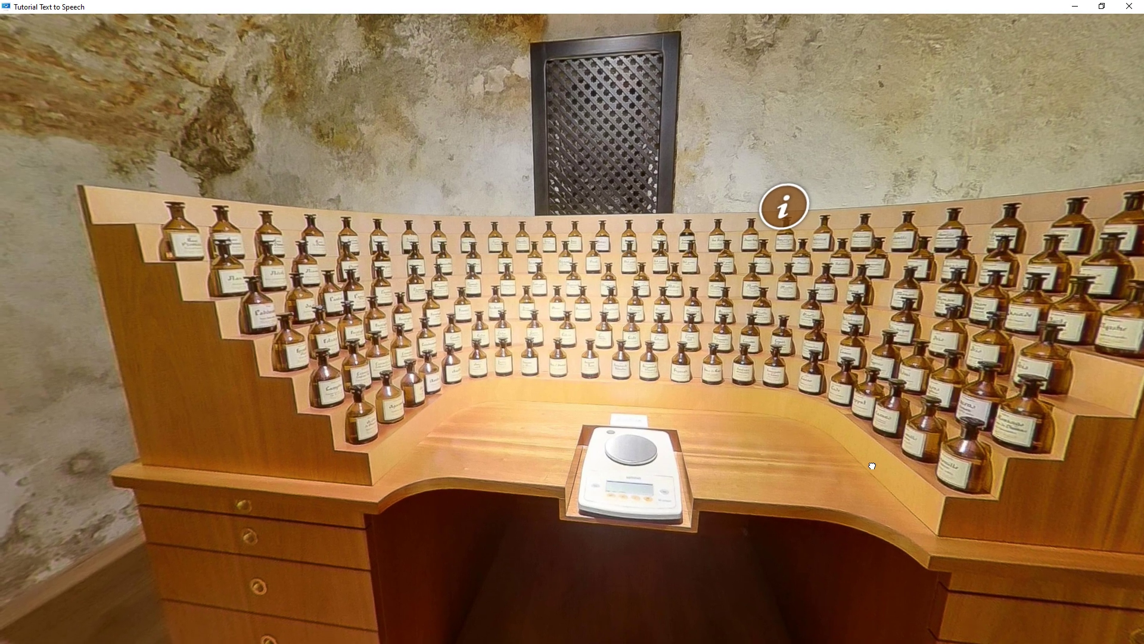
left_click_drag(871, 466, 855, 450)
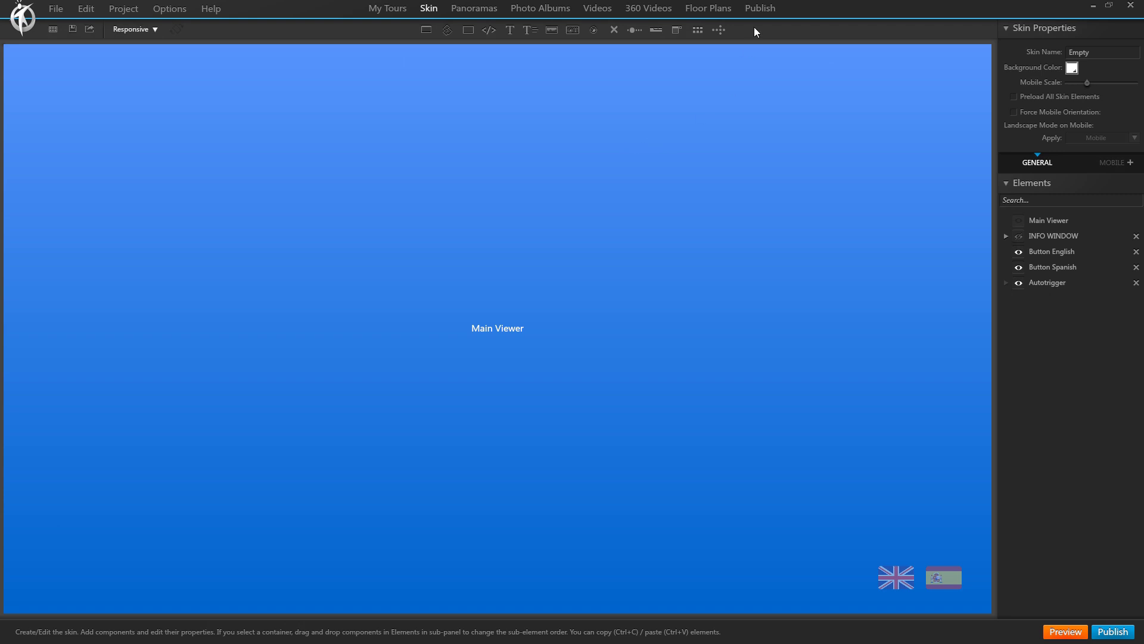
Examine the tour's Español translation of the skin's multiline text in the publishing language settings.
left_click(760, 9)
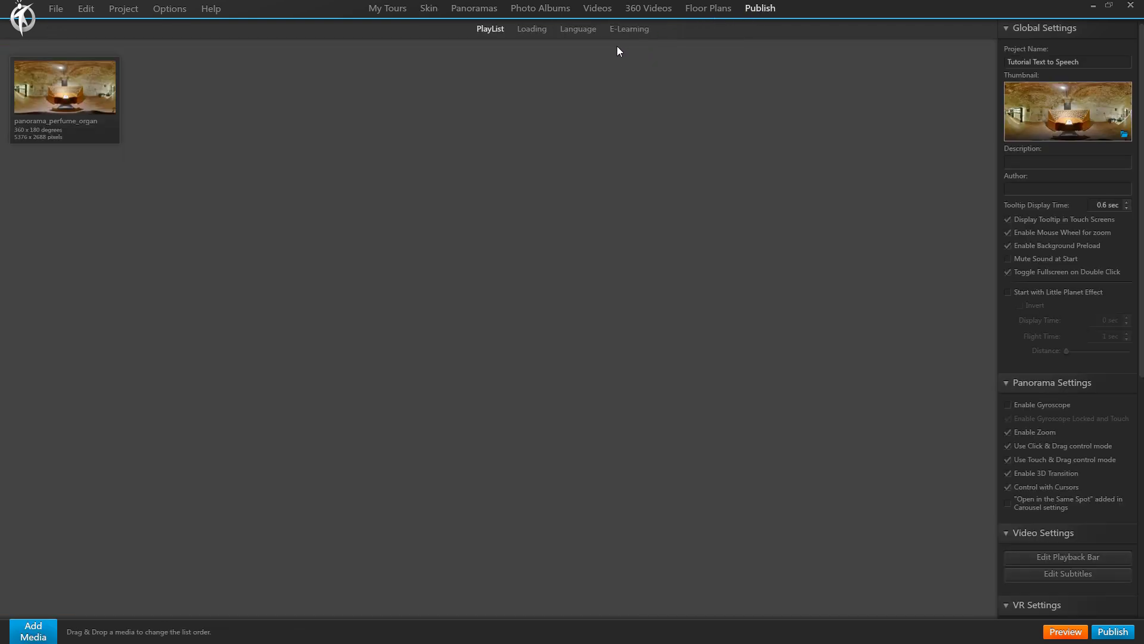
left_click(586, 33)
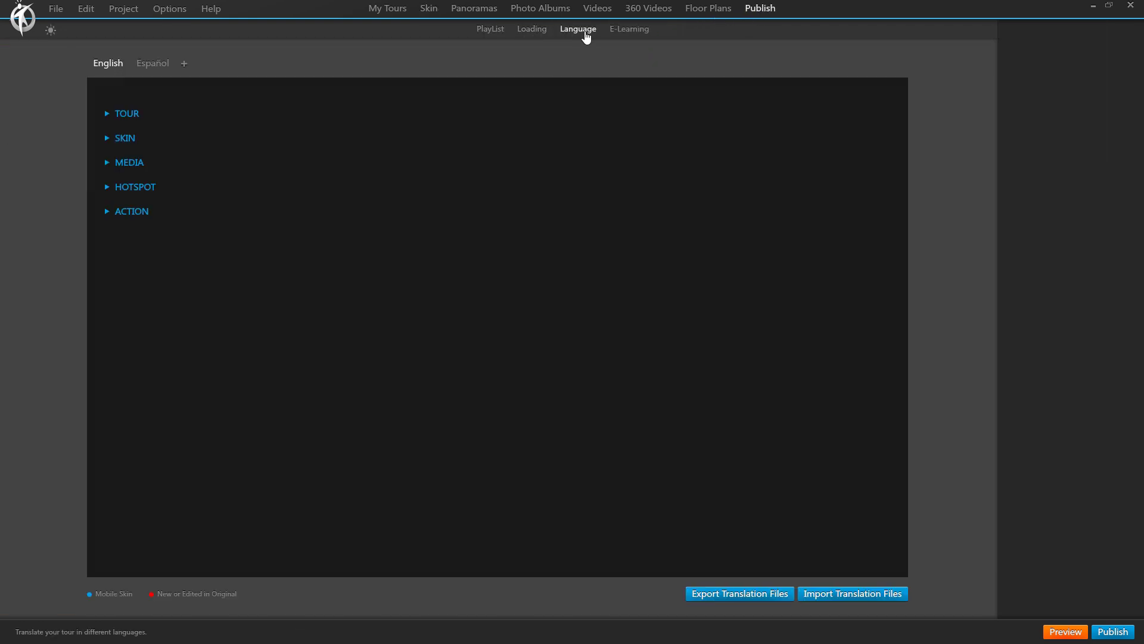
left_click(161, 65)
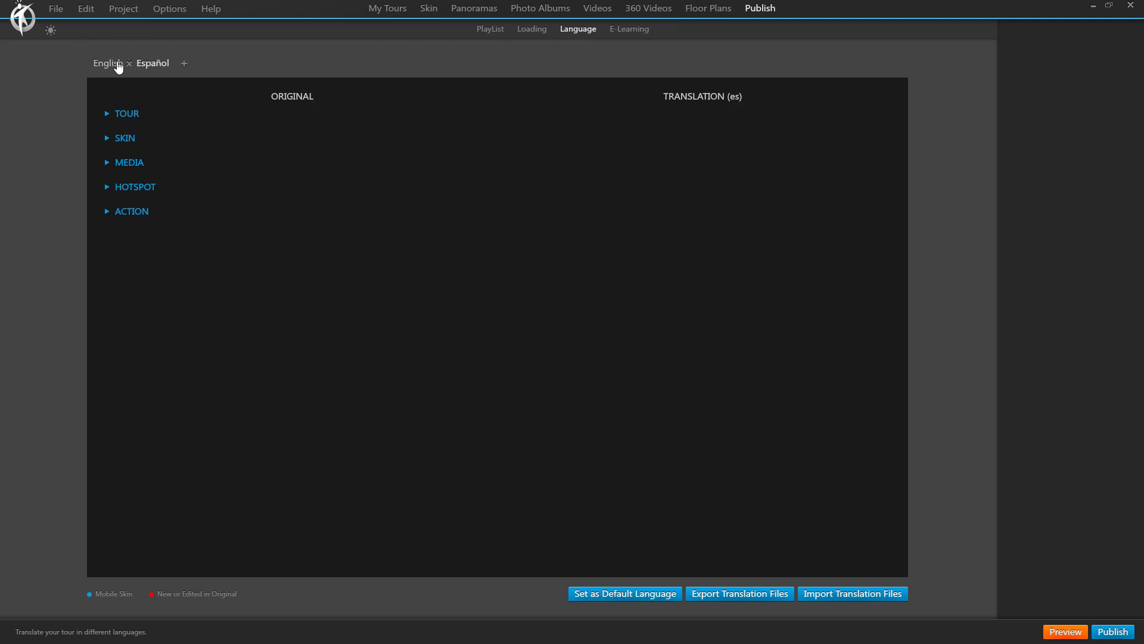
left_click(116, 66)
left_click(149, 66)
left_click(111, 139)
left_click(118, 184)
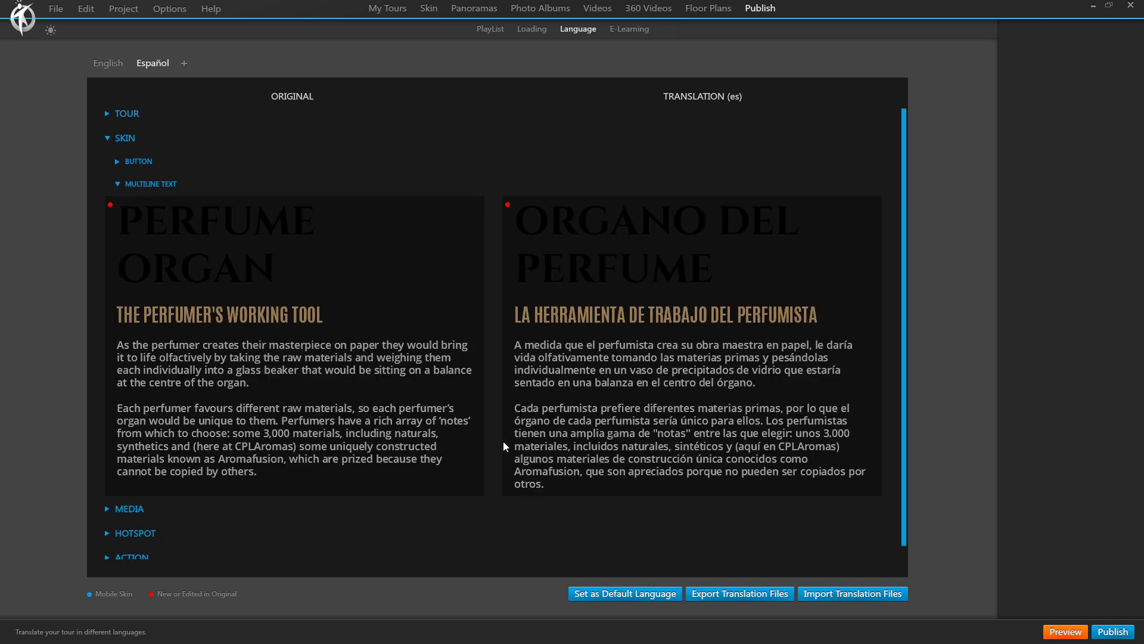
scroll(382, 536, "down", 1)
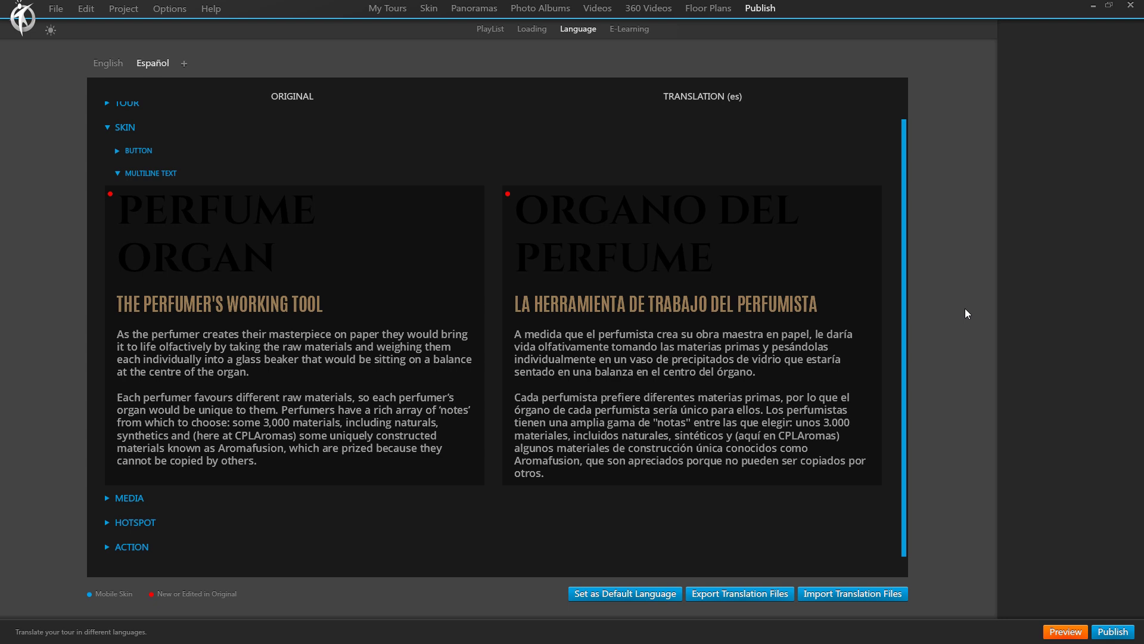
Preview the bilingual tour with the English and Spanish flag buttons and look around the perfume organ.
left_click(1062, 630)
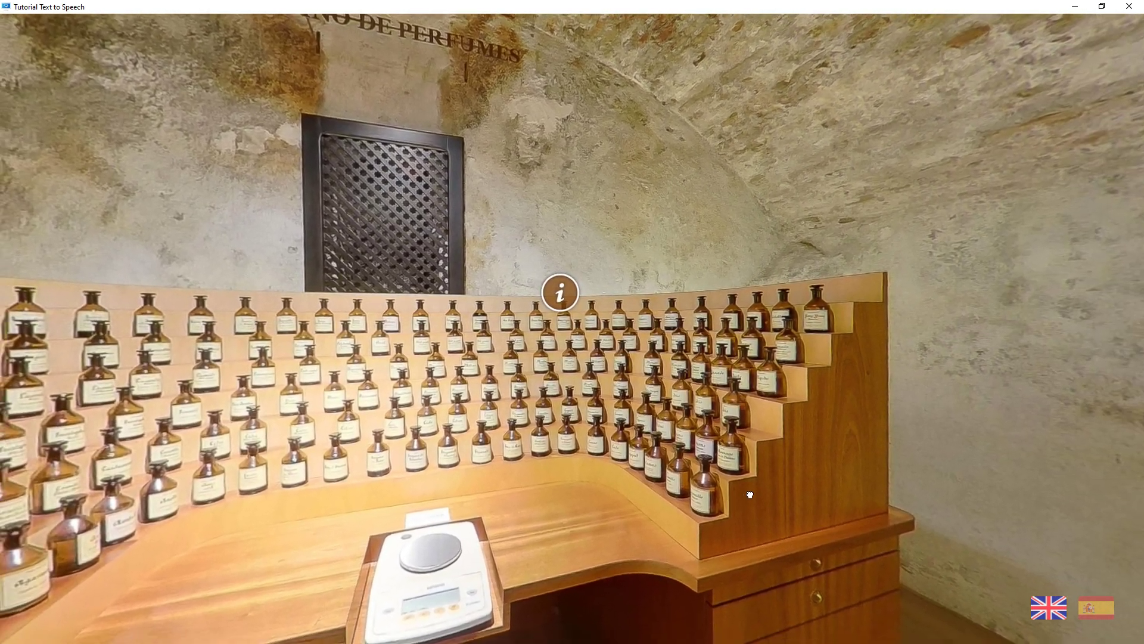
left_click_drag(750, 494, 884, 519)
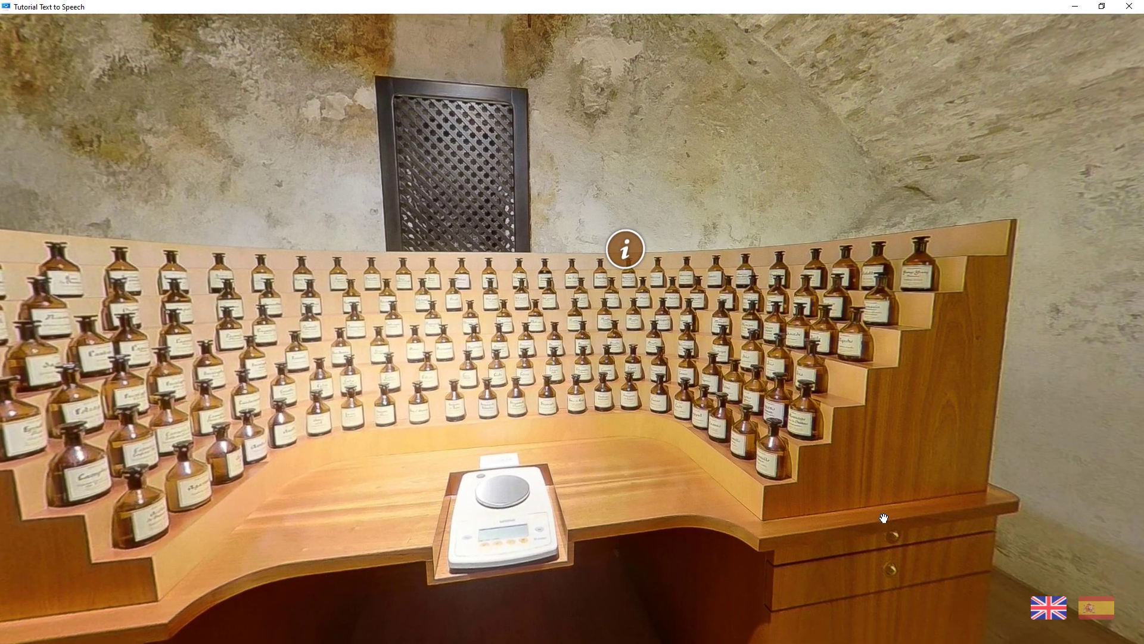